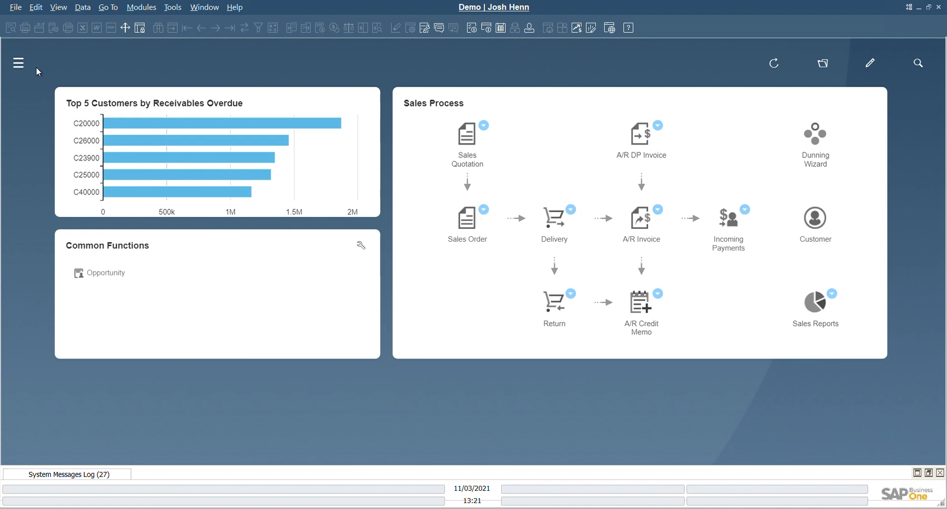
Open the company selection from the Administration module and log on to the Demo company with database MARDEMO.
left_click(18, 64)
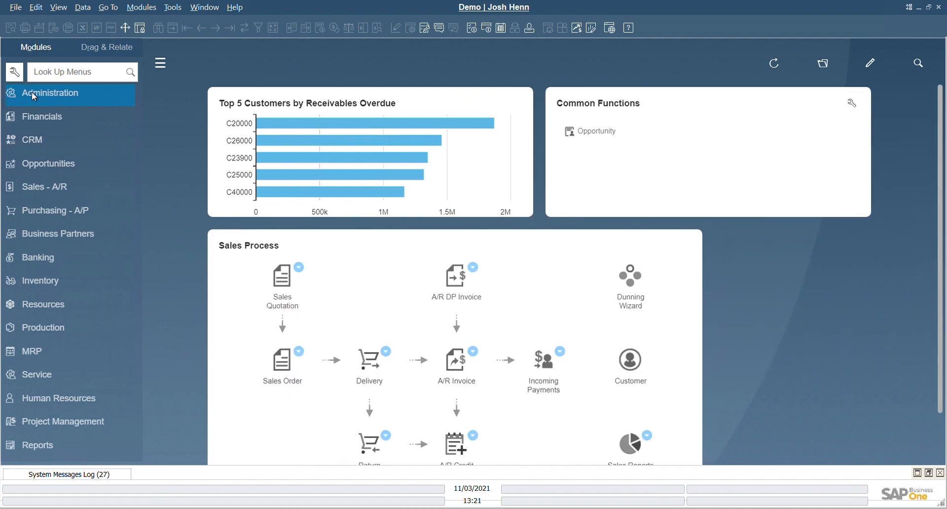
left_click(33, 96)
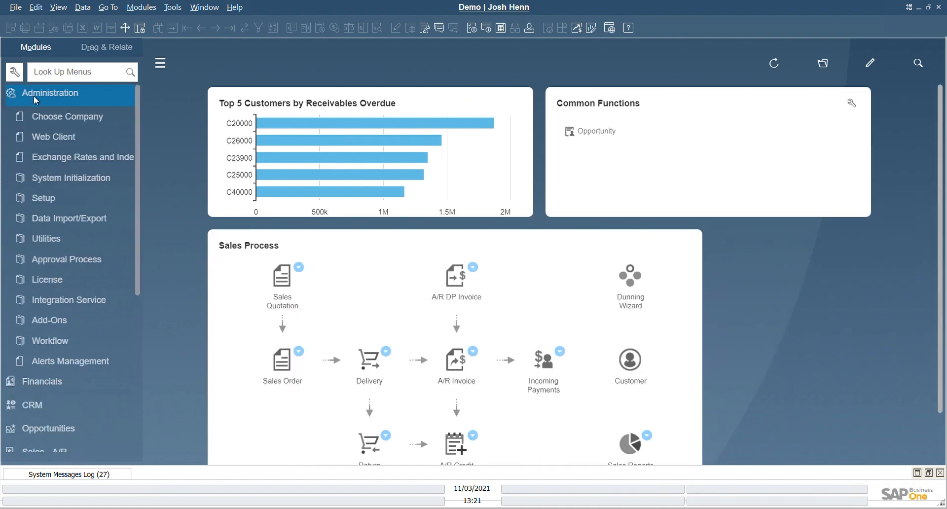
left_click(57, 120)
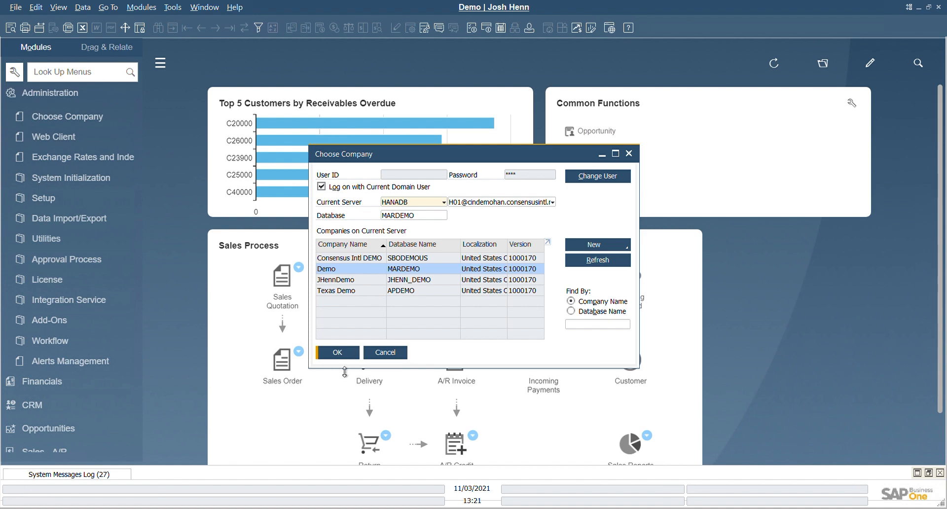
left_click(346, 356)
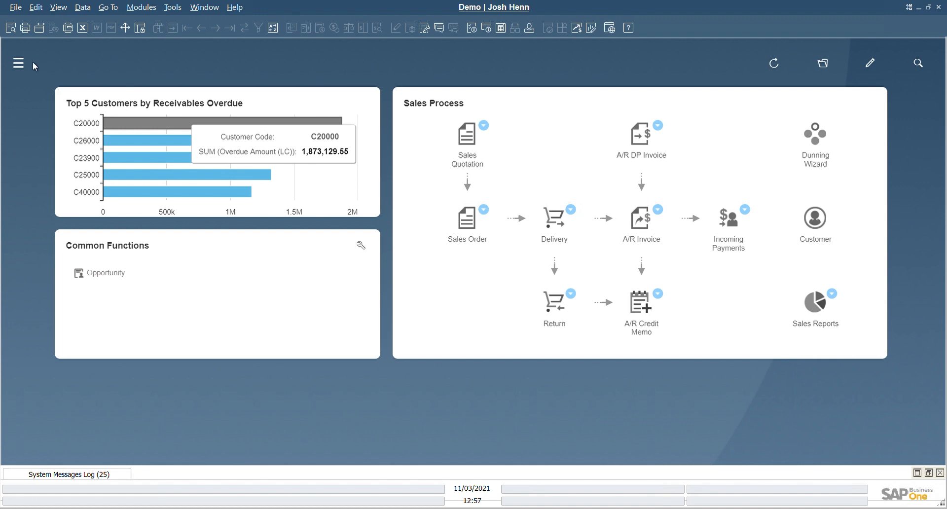
Open the Posting Periods list in the System Initialization area of Administration.
left_click(19, 63)
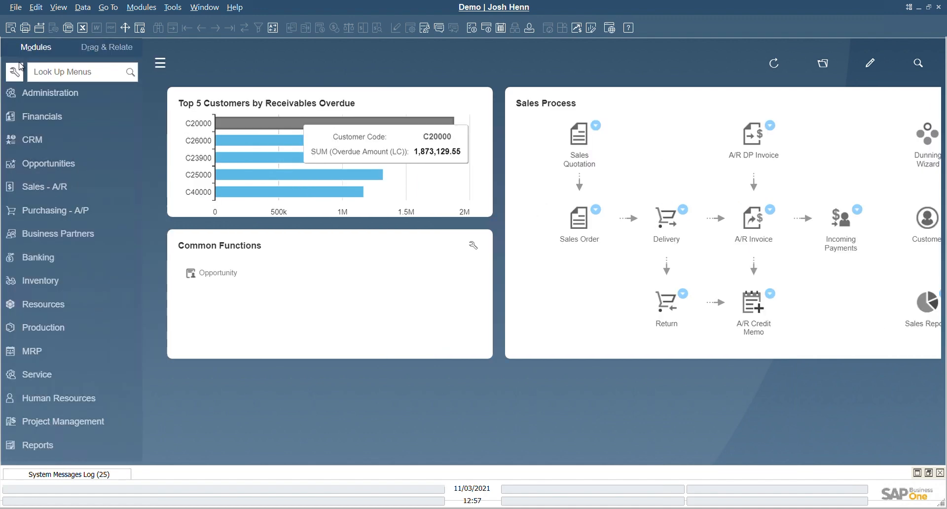
left_click(48, 96)
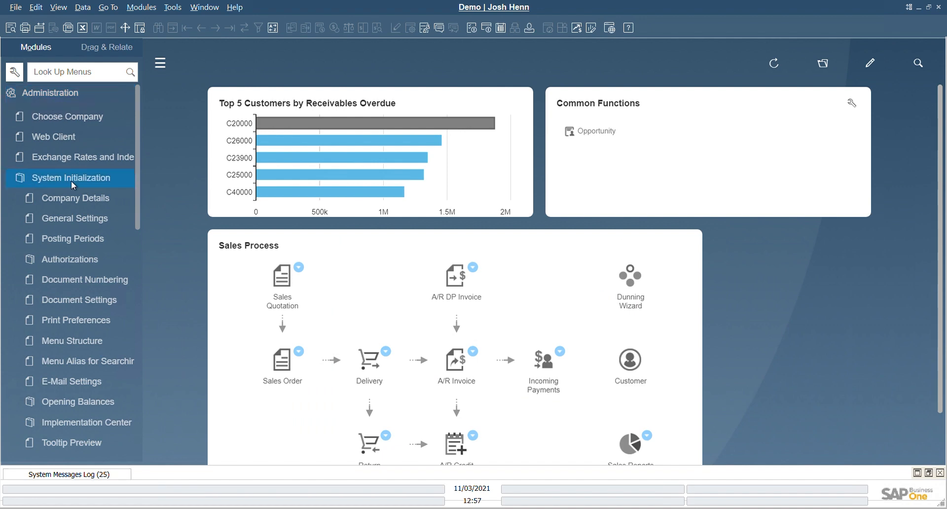
left_click(89, 241)
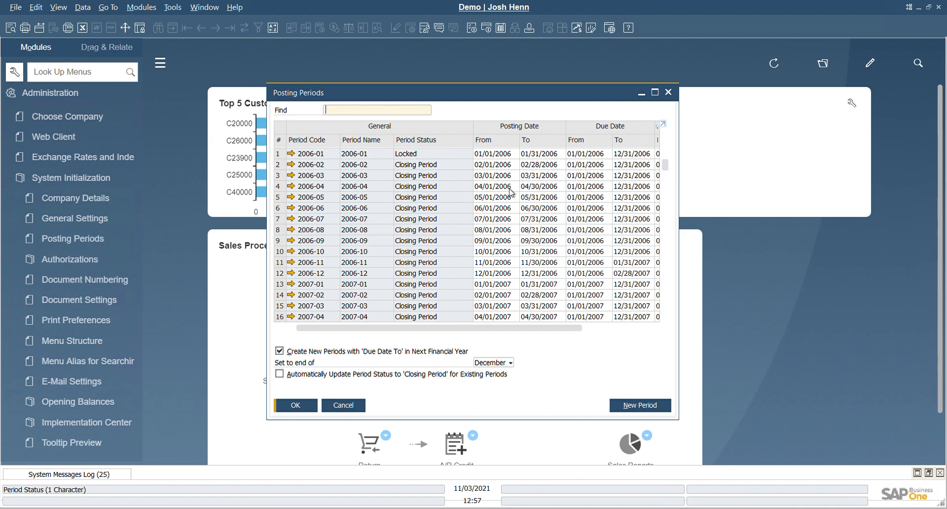
Change the period status of posting period 2021-01 to Closing Period and save the period.
left_click_drag(669, 164, 666, 354)
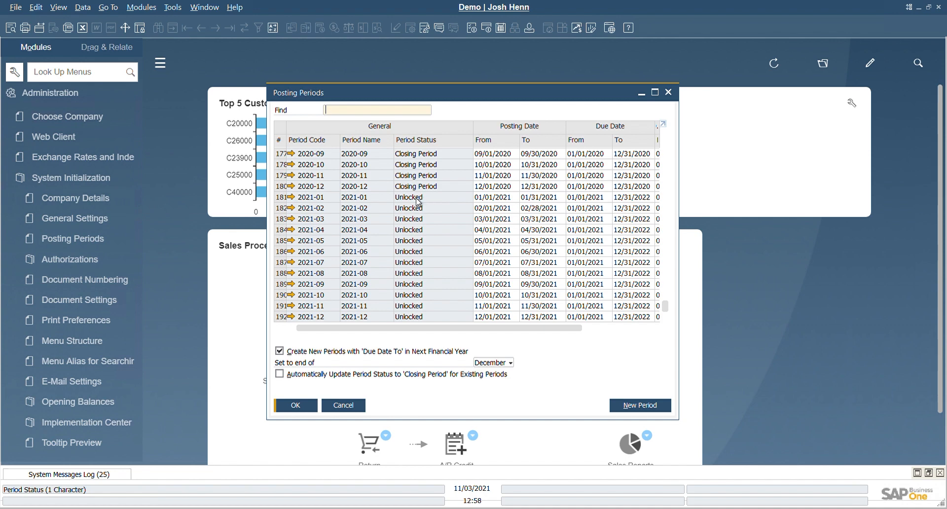
left_click(292, 198)
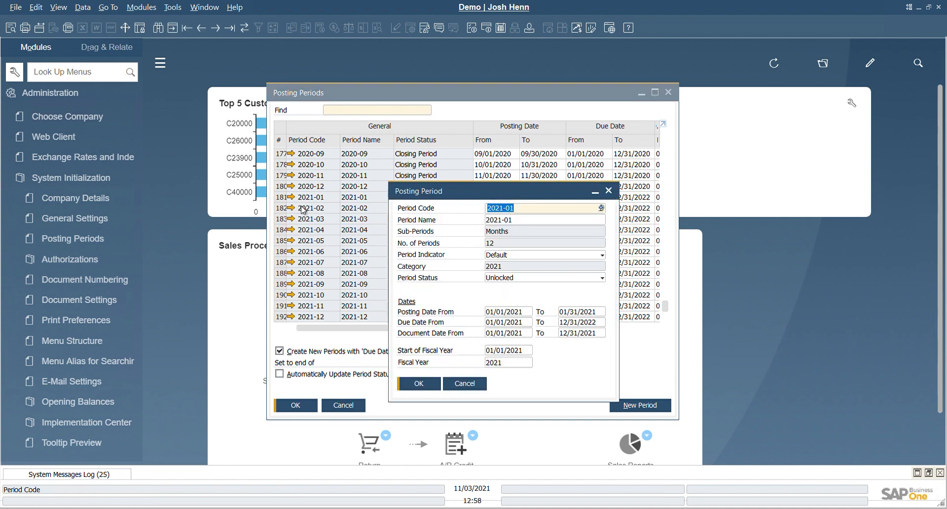
left_click(522, 278)
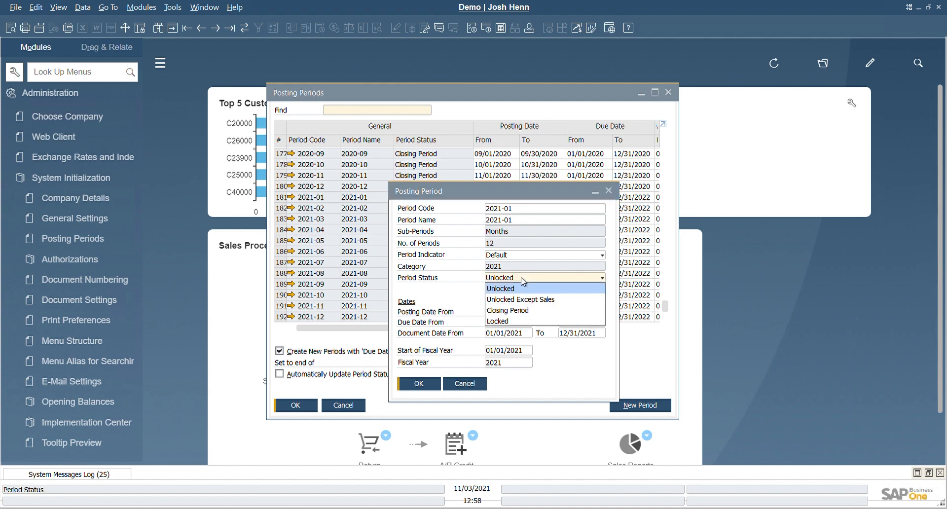
left_click(514, 309)
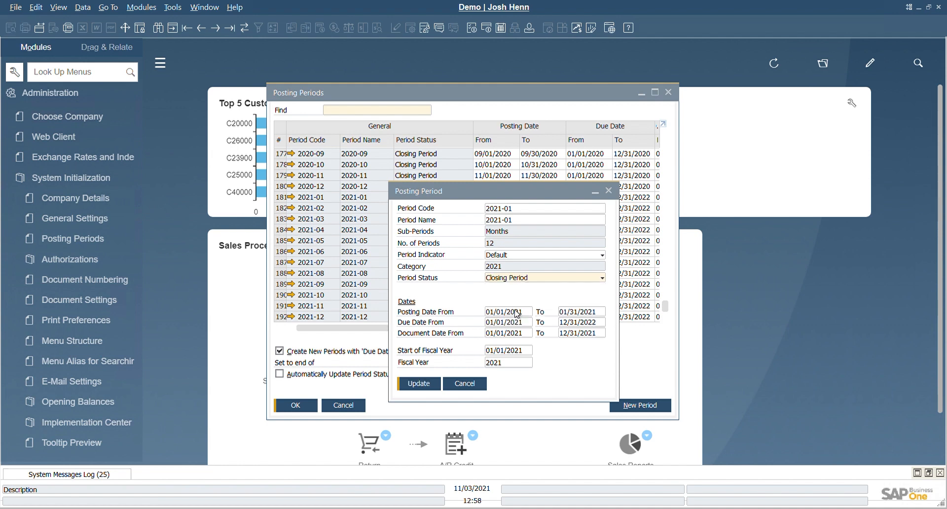
left_click(416, 384)
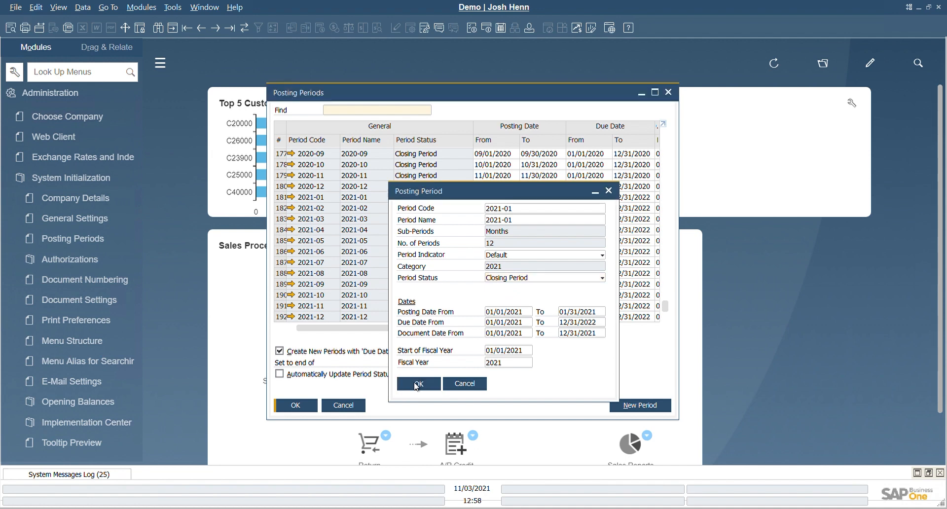
left_click(416, 385)
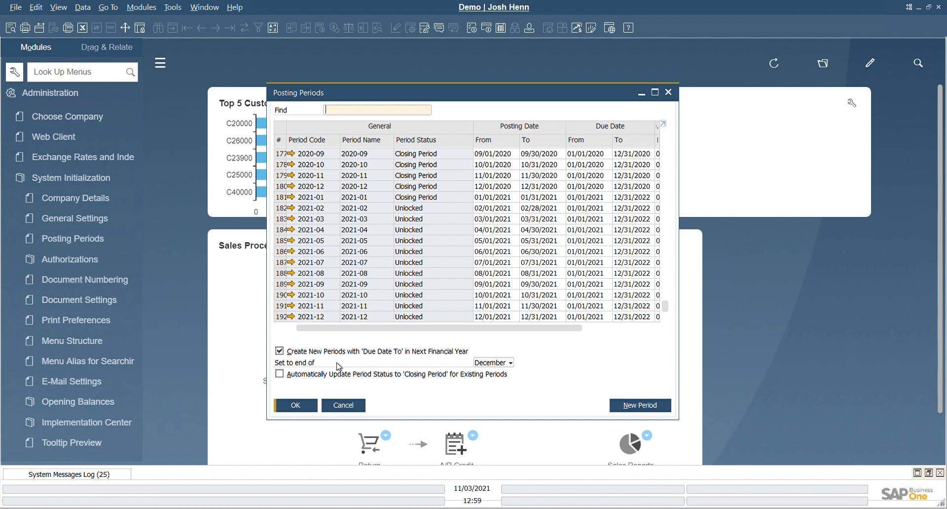
Enable the automatic status update to Closing Period for existing periods, keeping 1 day after new period starts, and save.
left_click(280, 375)
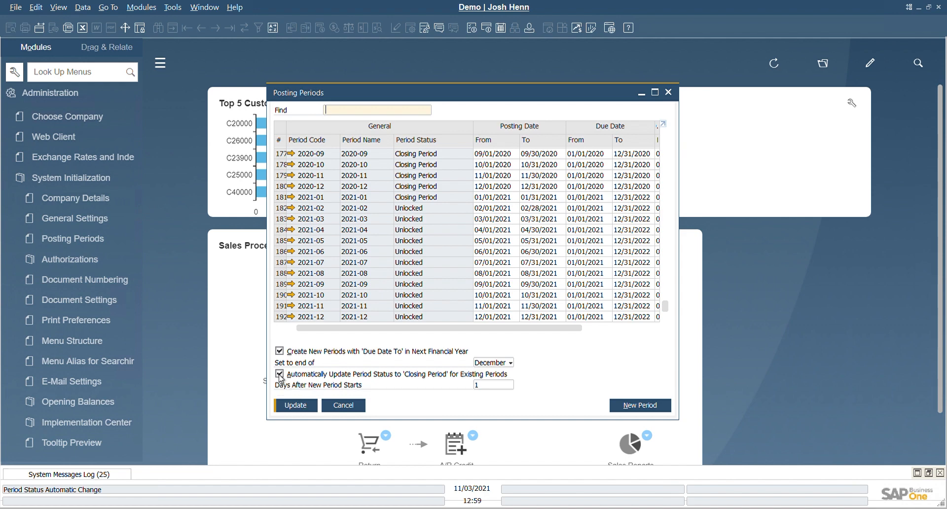
left_click(486, 390)
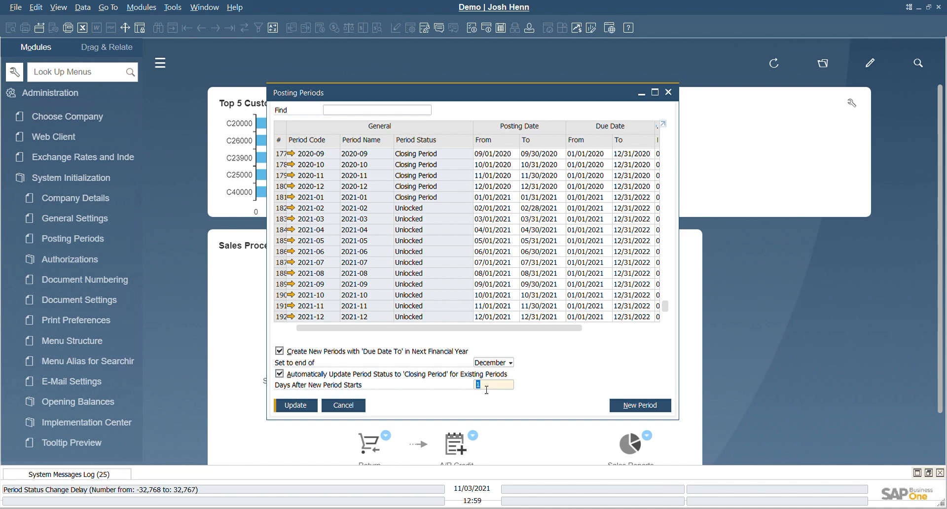
left_click(296, 406)
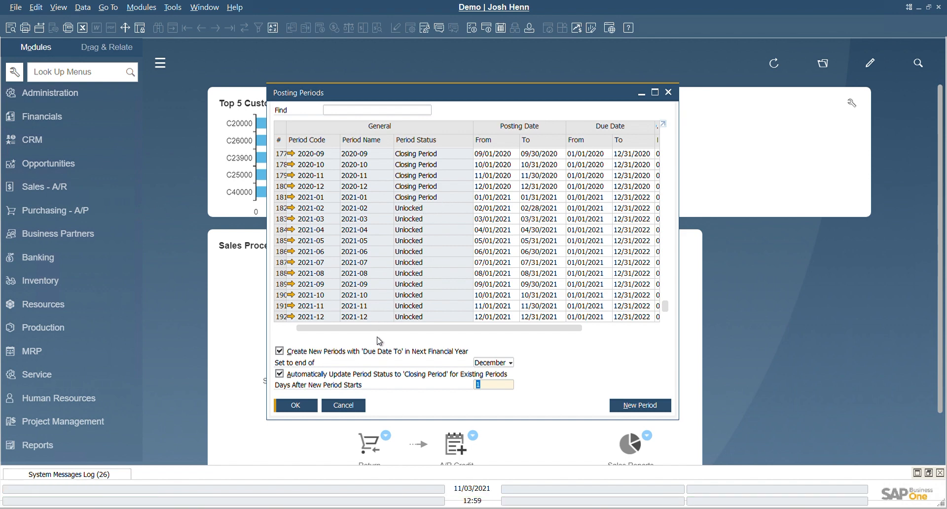
Turn off the automatic status update for existing periods and keep December as the month for the due date end.
left_click(316, 375)
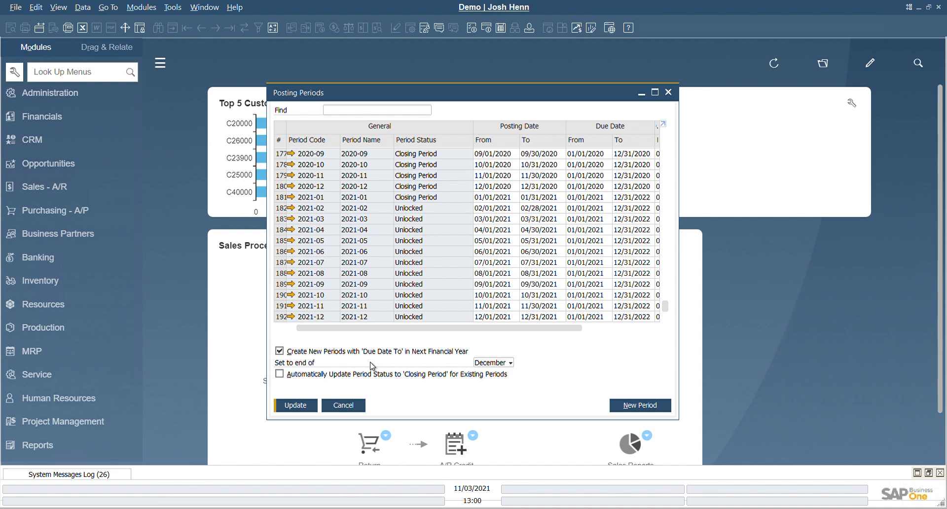
left_click(500, 366)
left_click(532, 366)
Add a new posting period with code and name 2022 and Months as sub-periods, and save the period list.
left_click(639, 405)
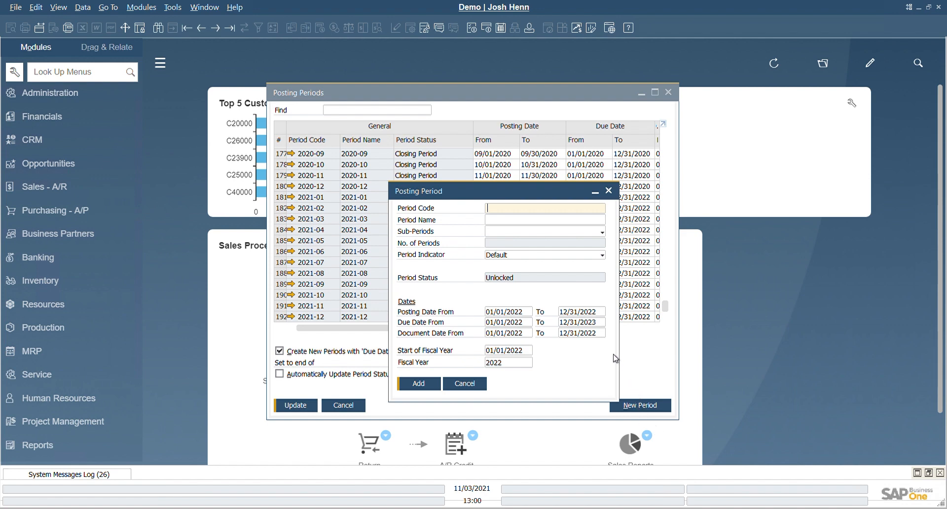
type("2022")
key("Tab")
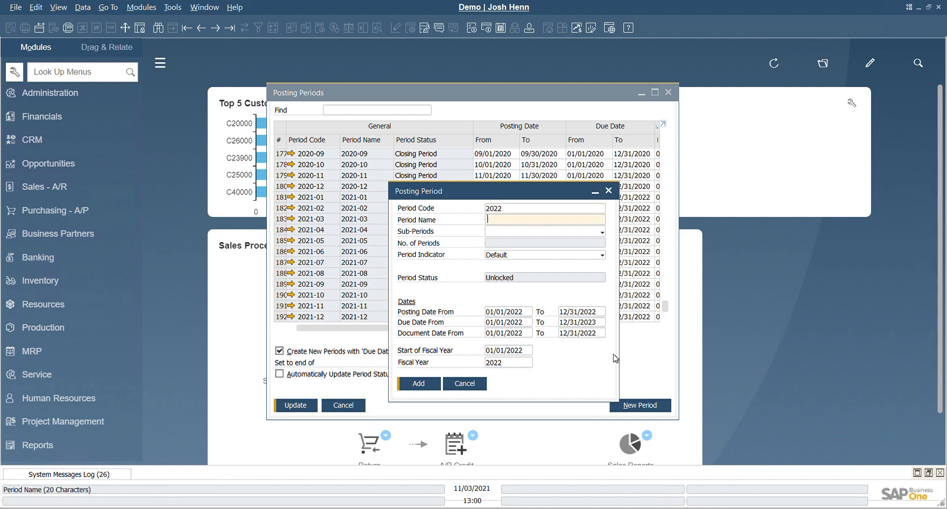
type("2022")
key("Tab")
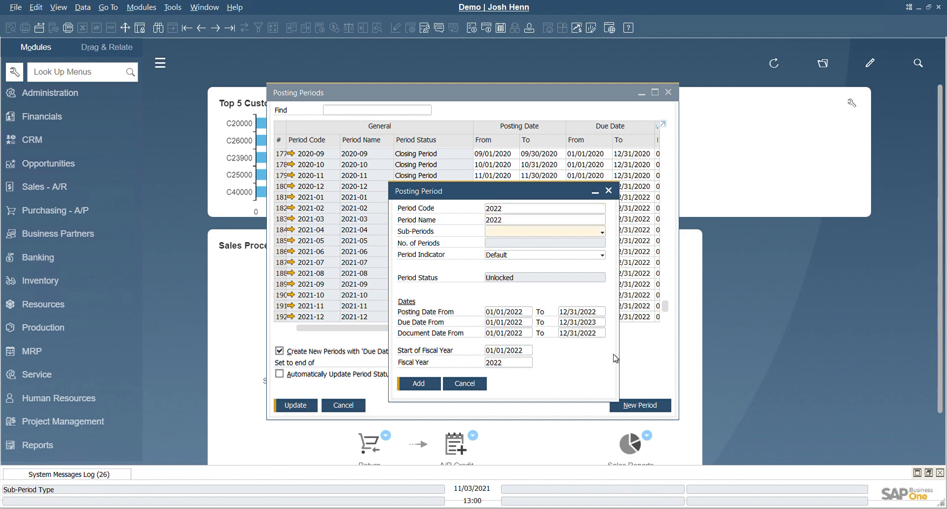
left_click(574, 233)
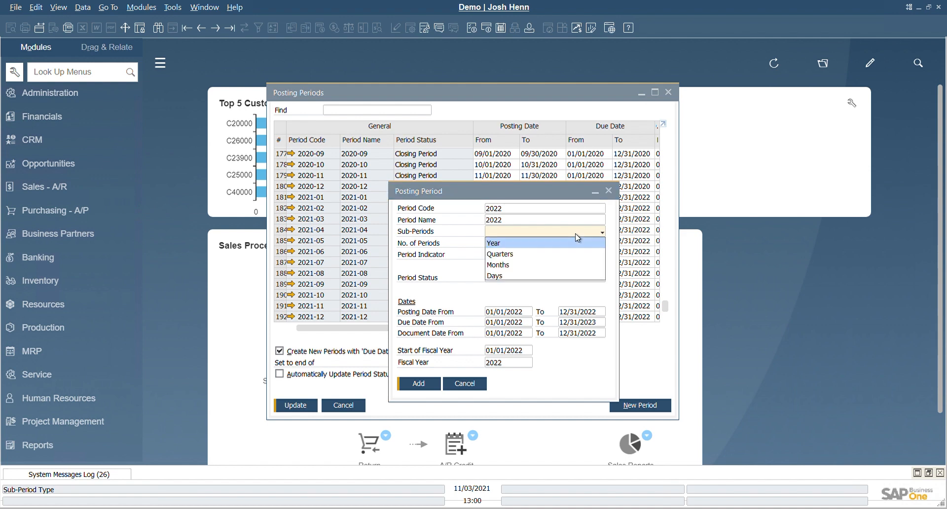
left_click(553, 267)
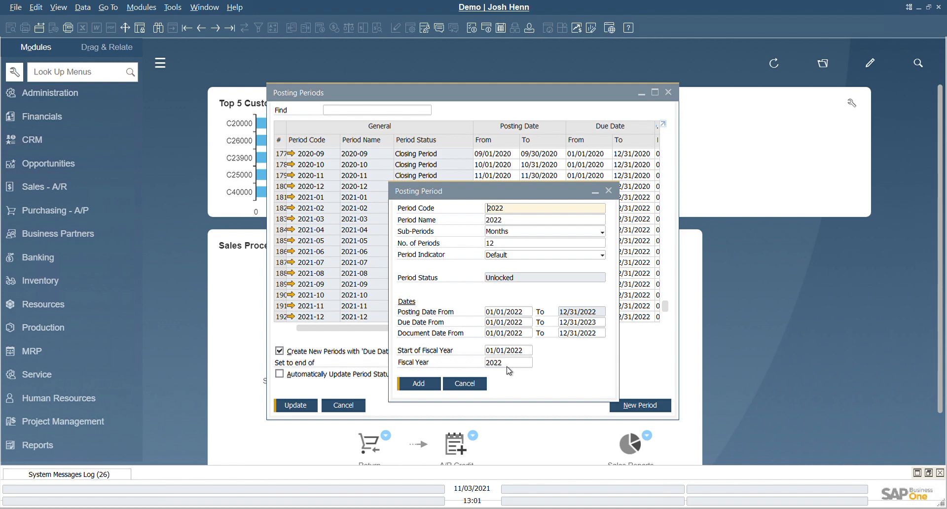
left_click(418, 384)
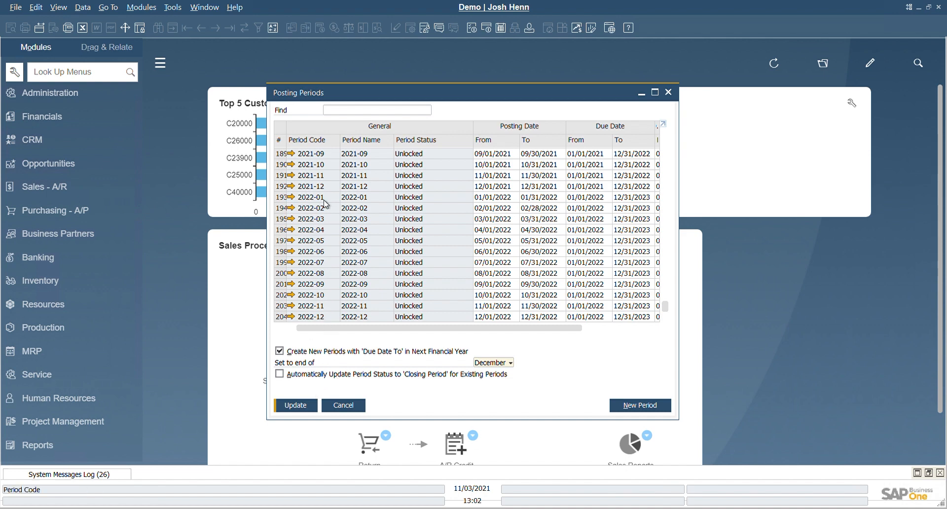
left_click(304, 409)
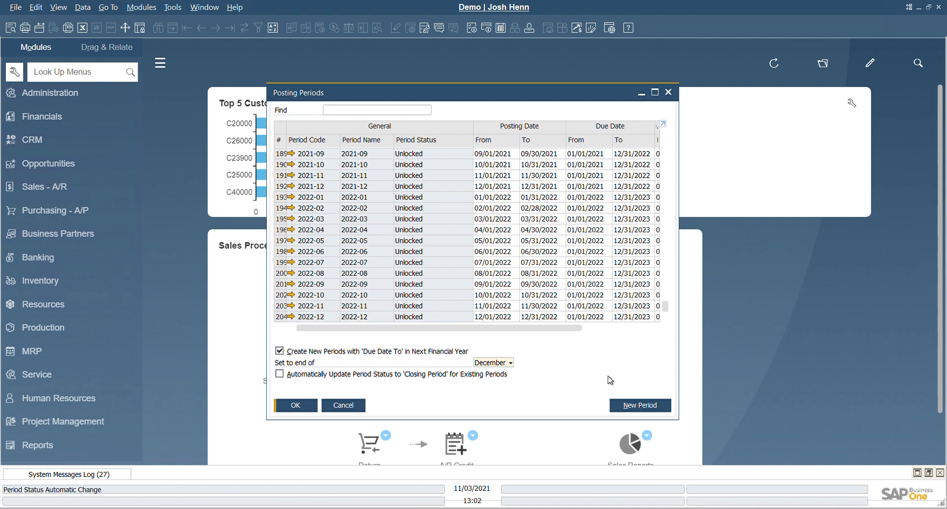
Start another new posting period with code and name Test and Months as sub-periods.
left_click(630, 406)
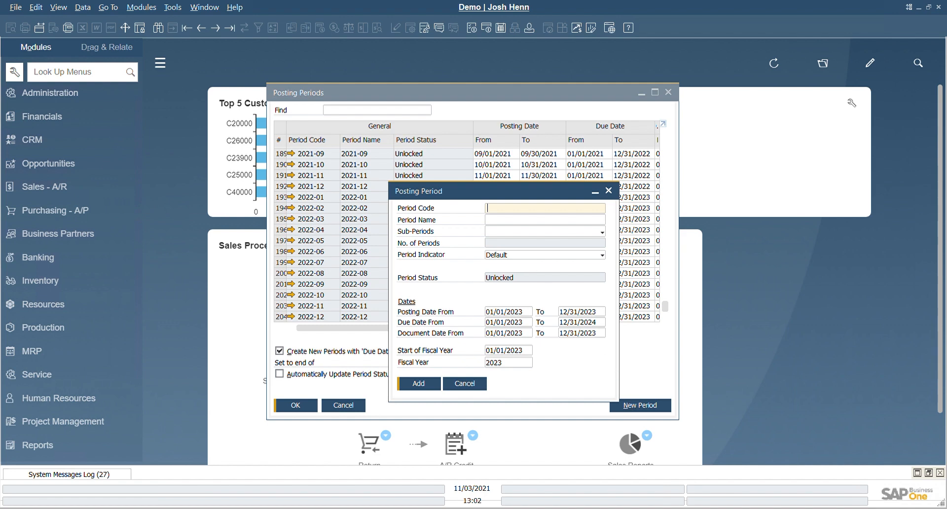
type("Test")
key("Tab")
type("Test")
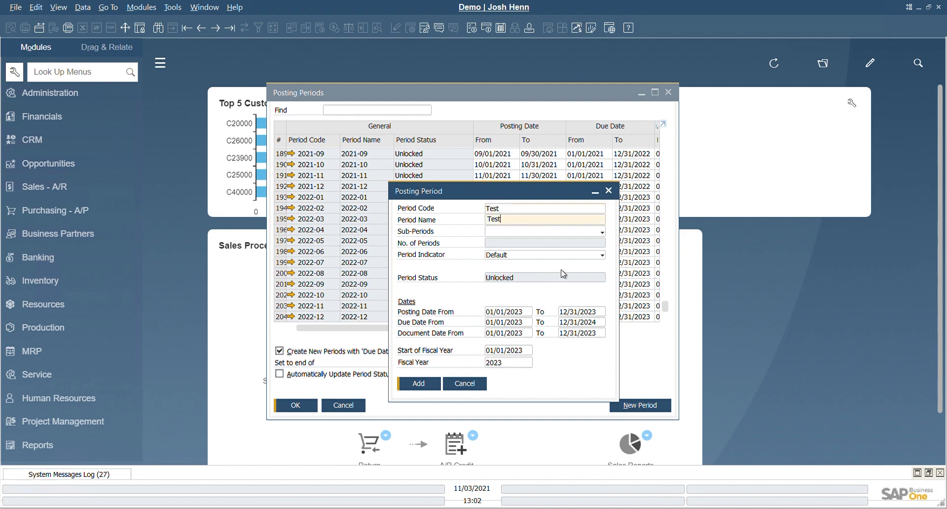
left_click(545, 232)
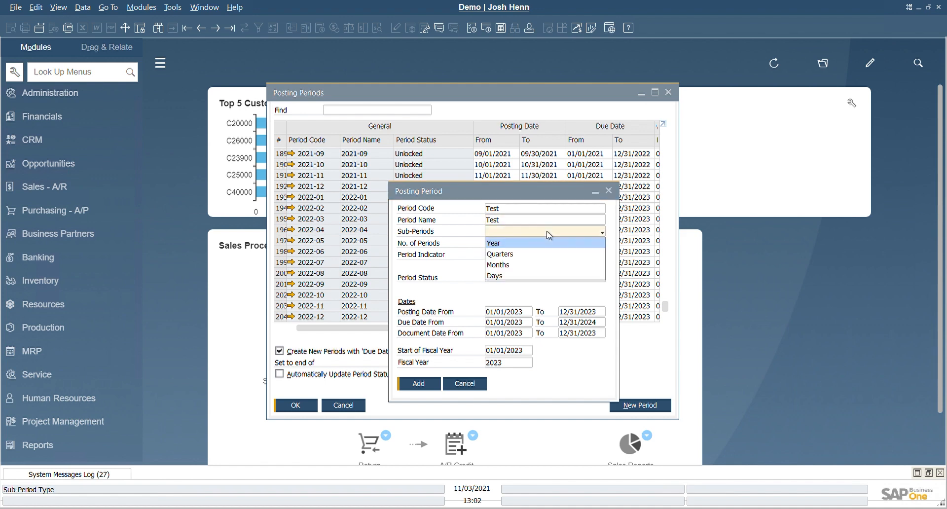
left_click(534, 270)
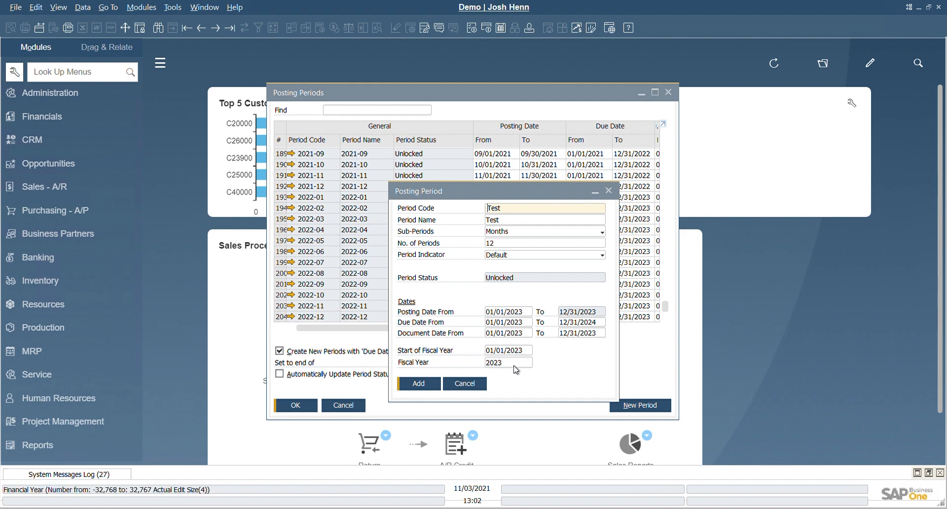
Set the start of the fiscal year for the Test period to 04/01/2023.
left_click(512, 351)
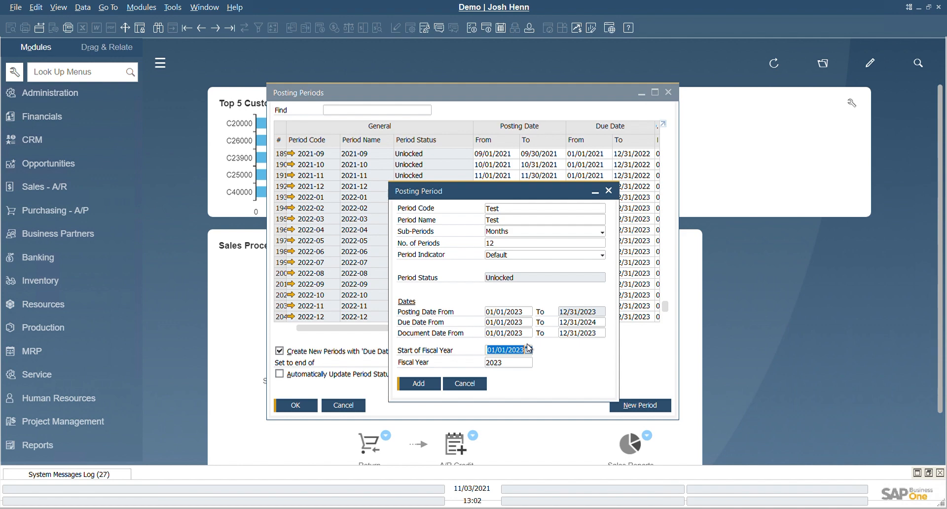
type("04/01/")
type("202")
type("3")
key("Tab")
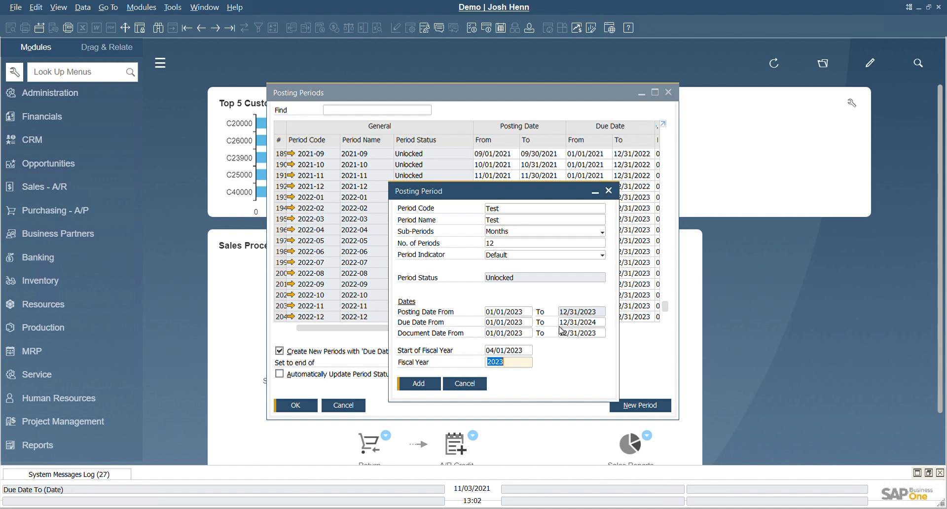
Change the Test period's starting posting date to 04/01/2023 and add the period.
left_click(498, 312)
left_click(500, 312)
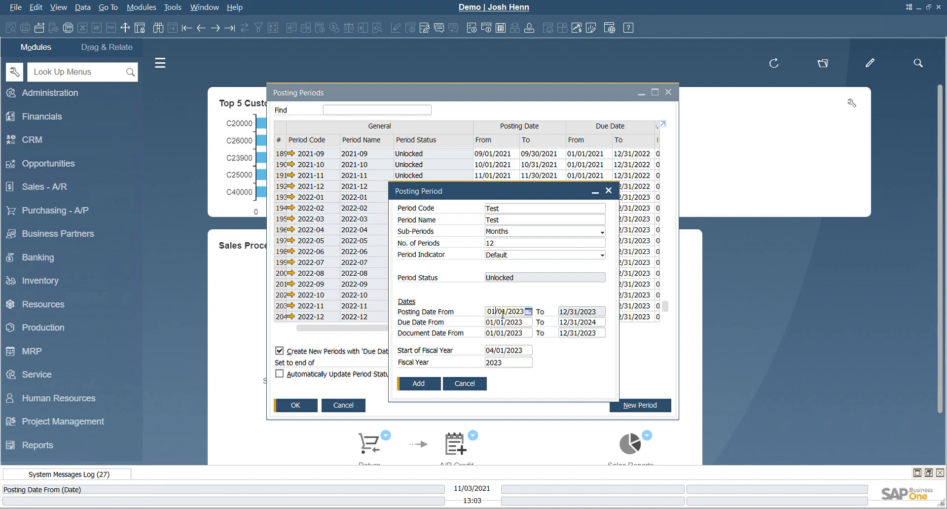
key("BackSpace")
type("4")
left_click(432, 390)
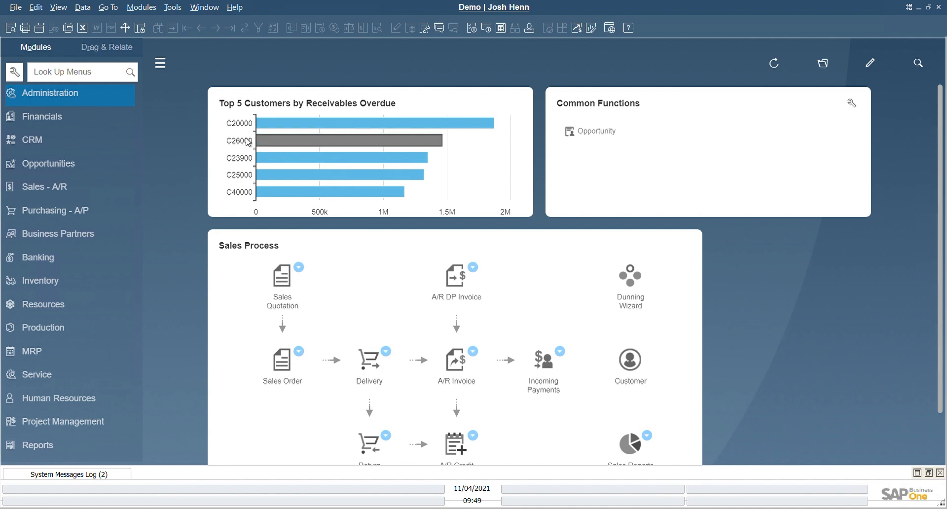
Open the Period-End Closing utility and review the available starting periods for 2020, keeping 2020-02.
left_click(122, 100)
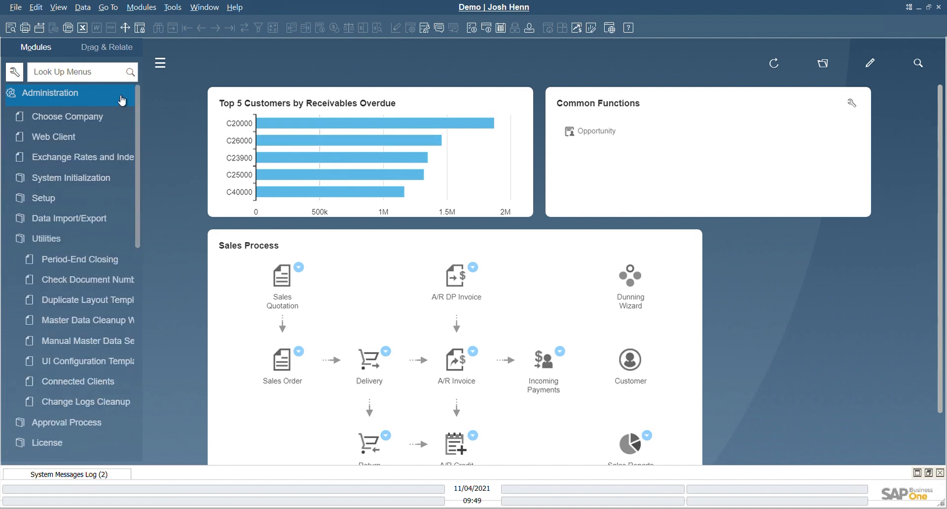
left_click(81, 259)
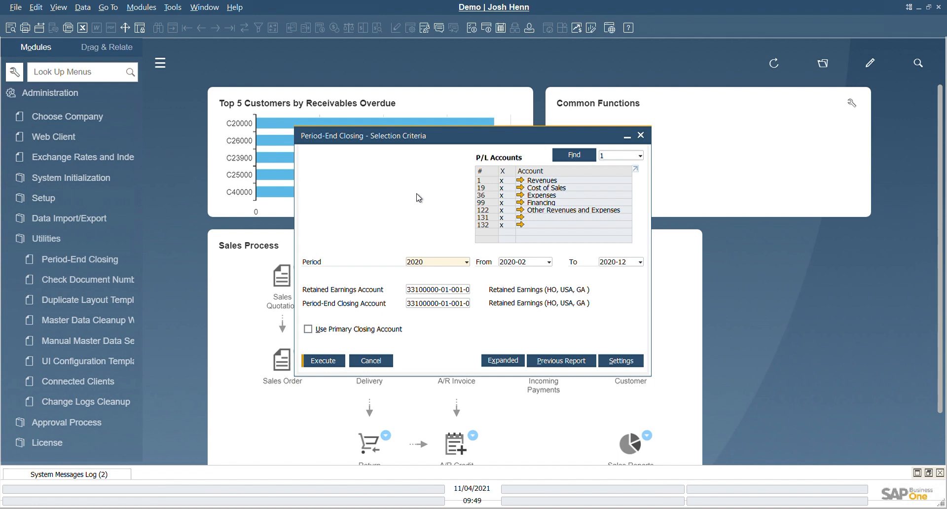
left_click(526, 266)
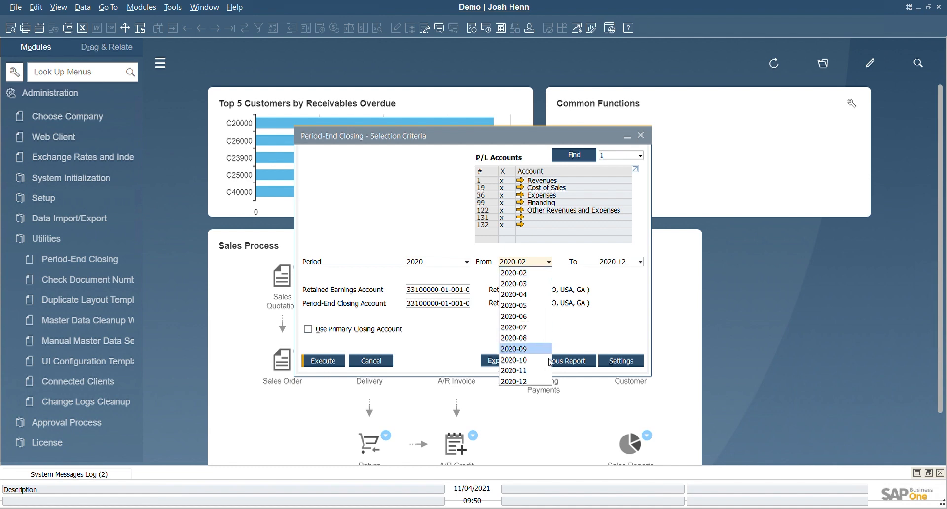
left_click(629, 284)
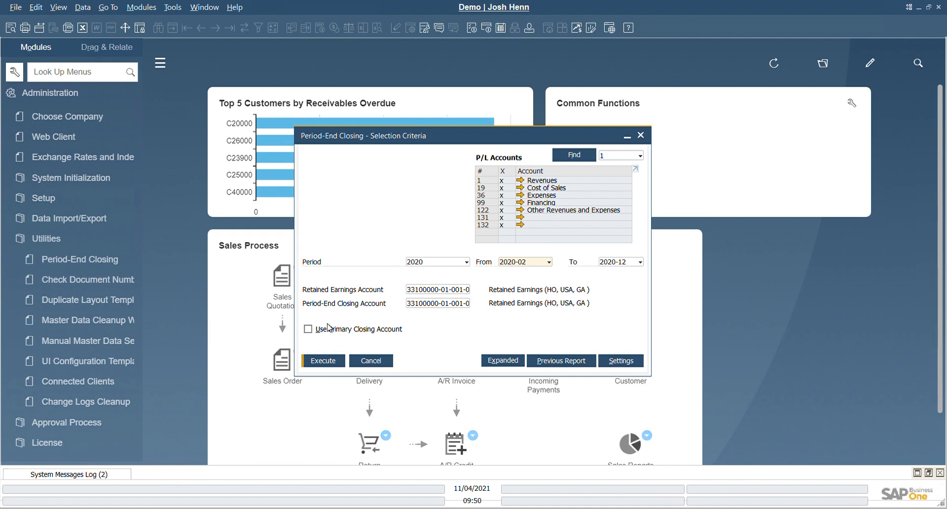
Set the Period-End Closing Account to Period End Closing (HO, USA, GA) and execute the selection criteria.
left_click(466, 304)
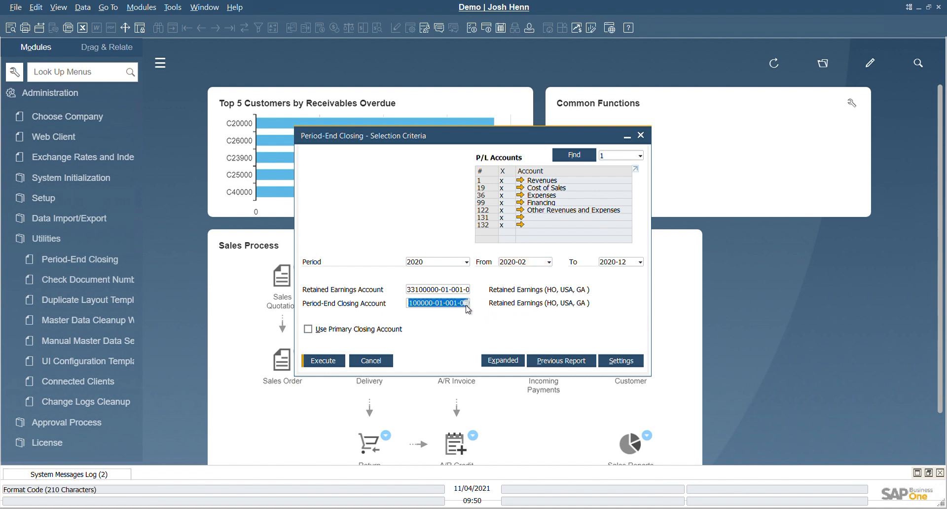
left_click(466, 304)
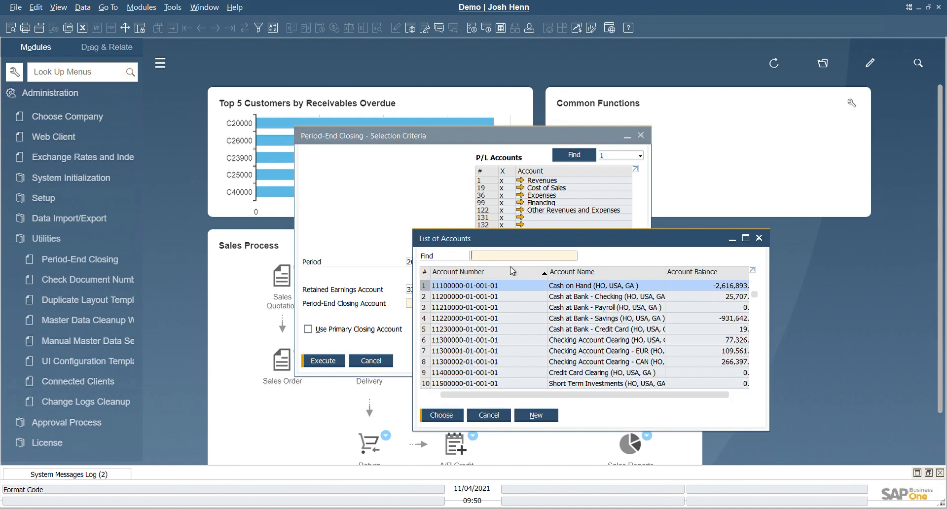
left_click(565, 272)
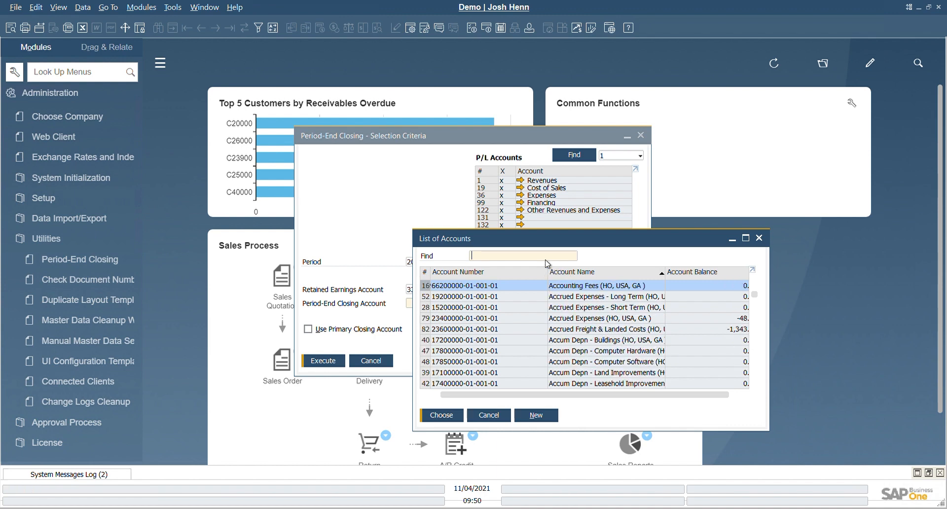
type("per")
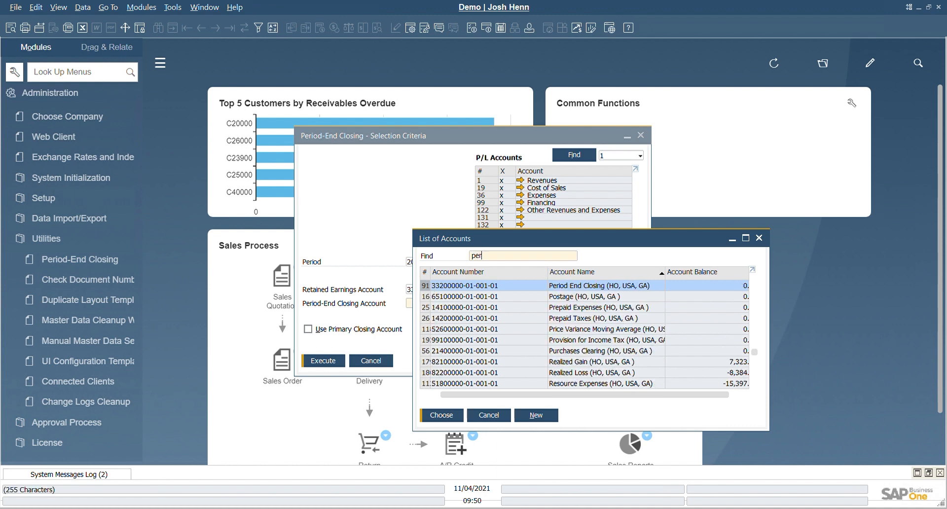
key("Return")
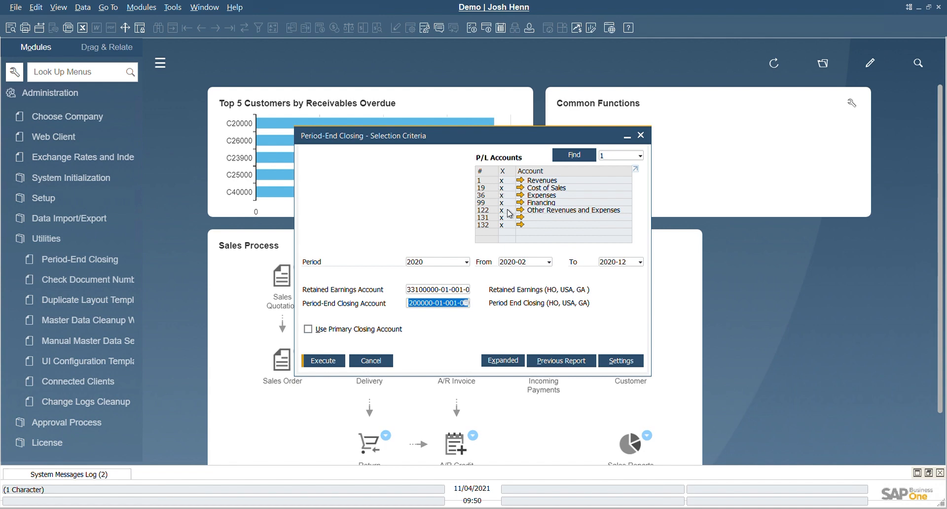
left_click(330, 362)
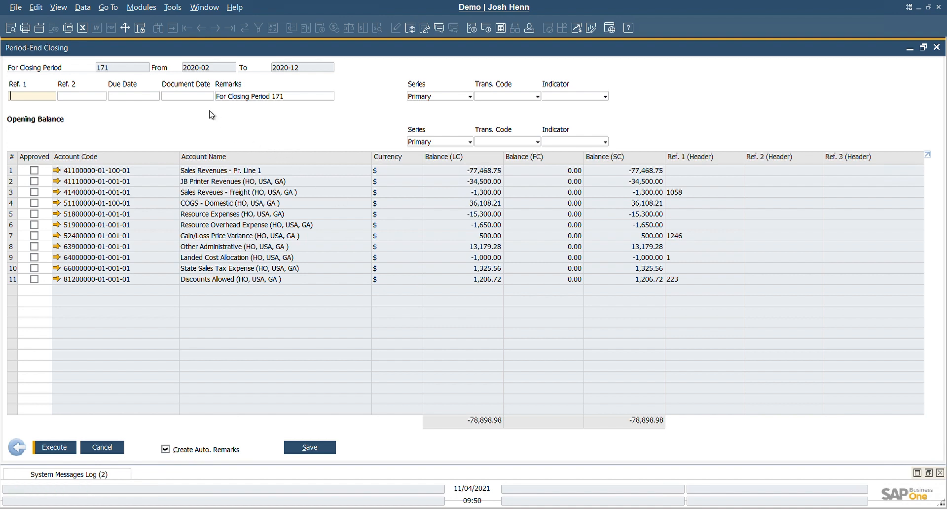
Set the due date of the period-end closing to 12/31/2020.
left_click(149, 96)
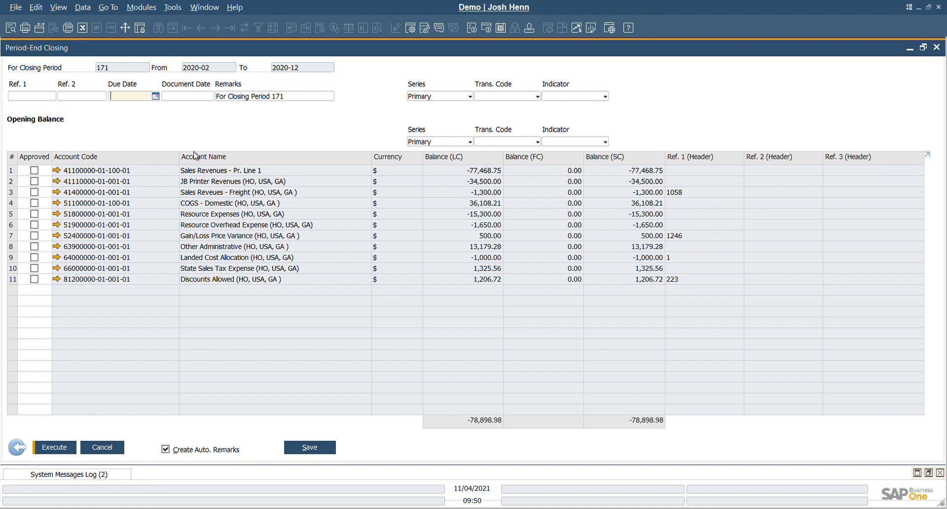
type("12/31/2020")
key("Tab")
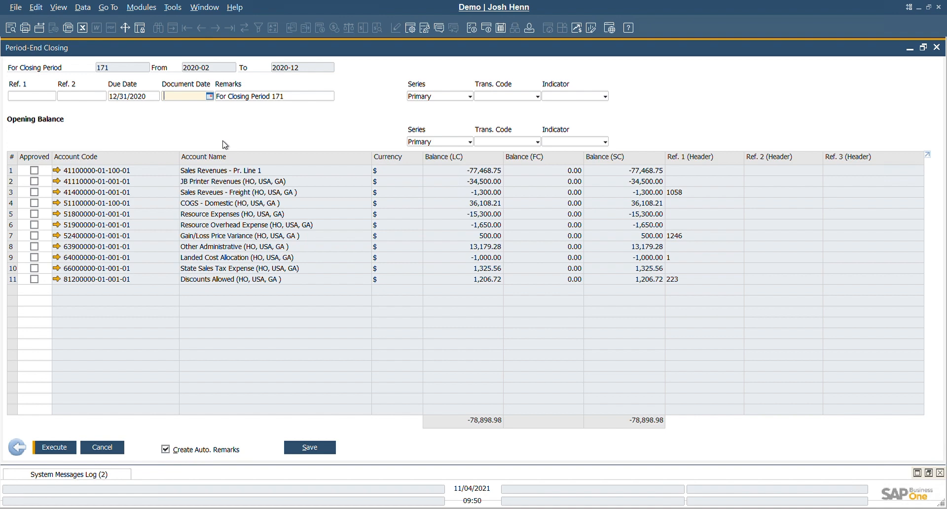
Approve all listed accounts, rows 1 to 11, for closing and try to execute the period-end closing.
left_click(34, 170)
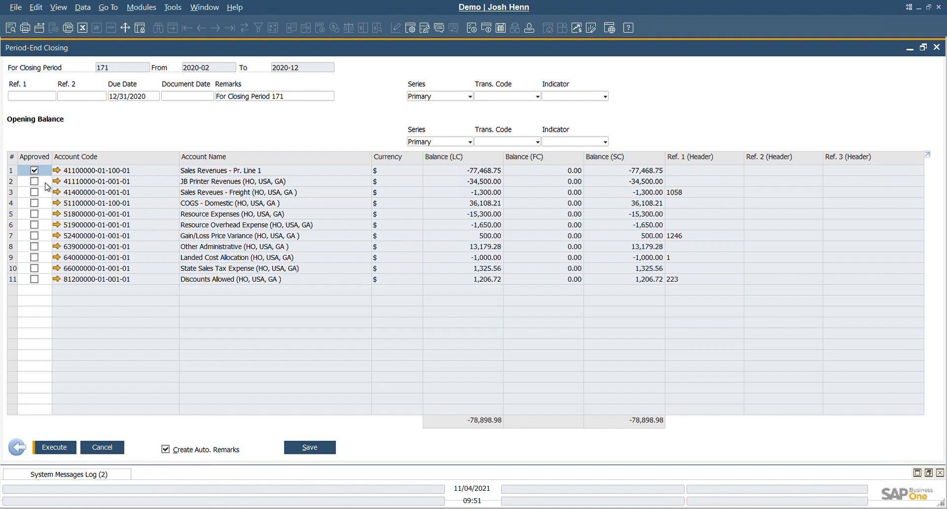
left_click(37, 281, "shift")
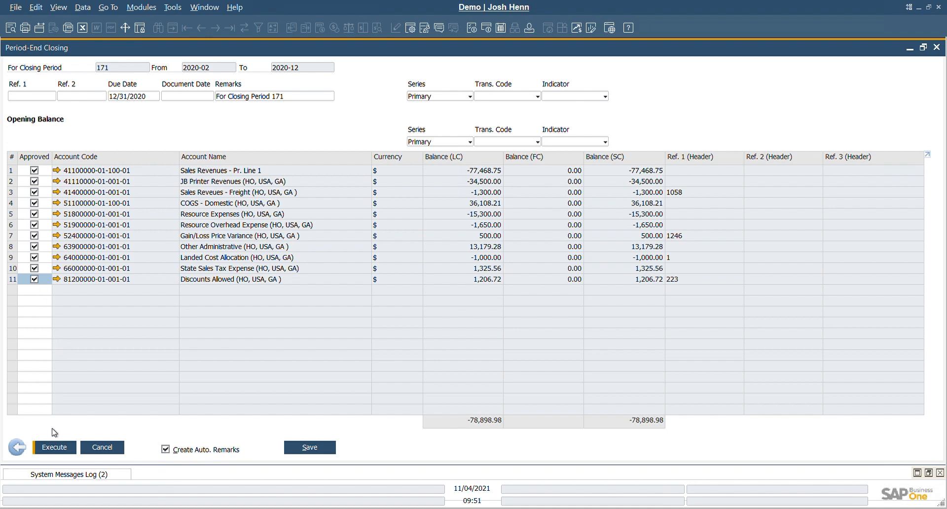
left_click(58, 448)
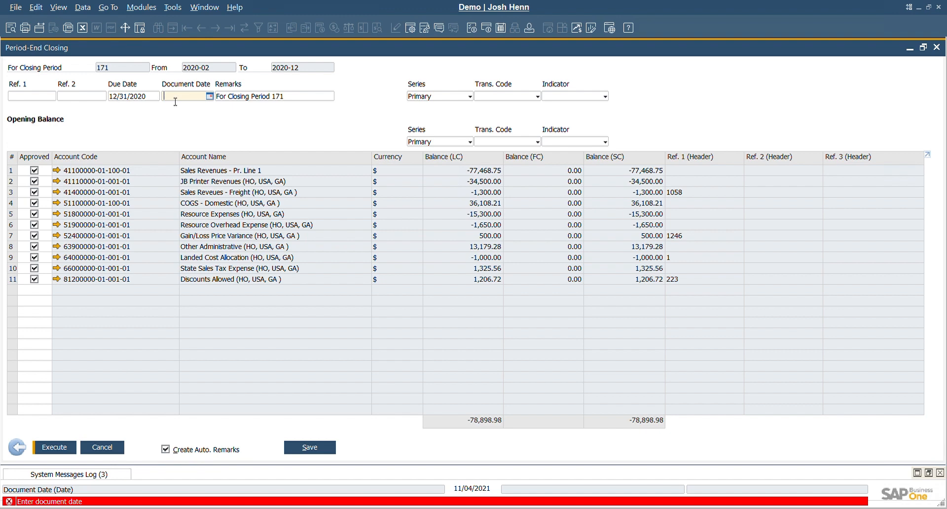
Set the document date to 12/31/2020, execute the period-end closing and close its window.
type("12/31/200")
type("0")
left_click(61, 447)
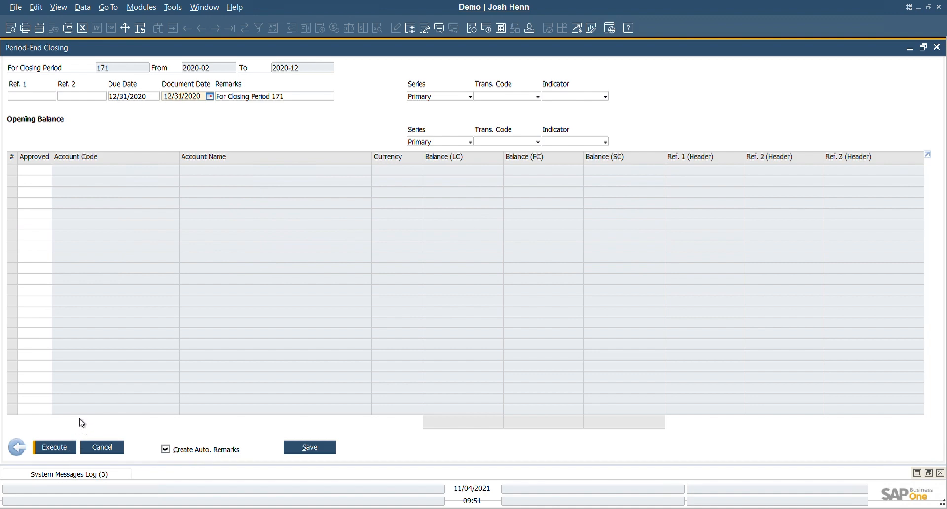
left_click(84, 446)
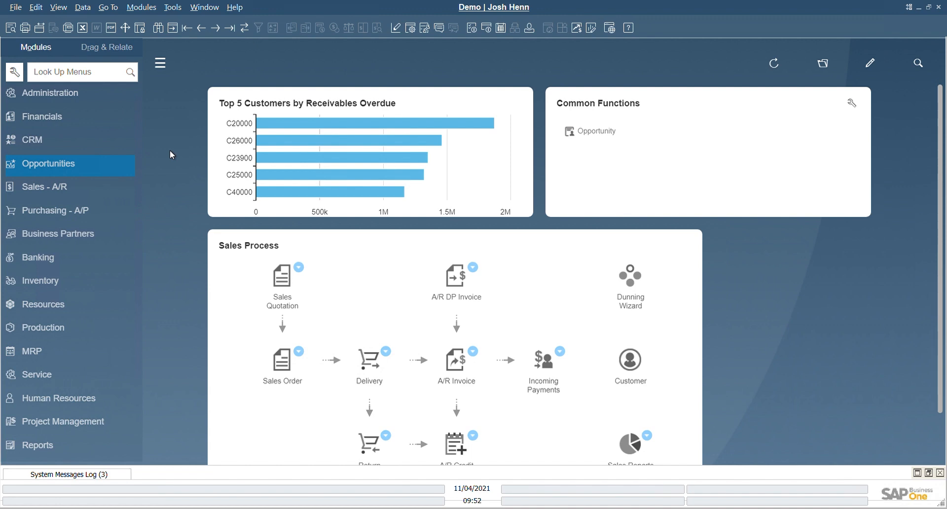
Open the Journal Entry window and search for entries with a due date of 12/31/2020.
left_click(99, 121)
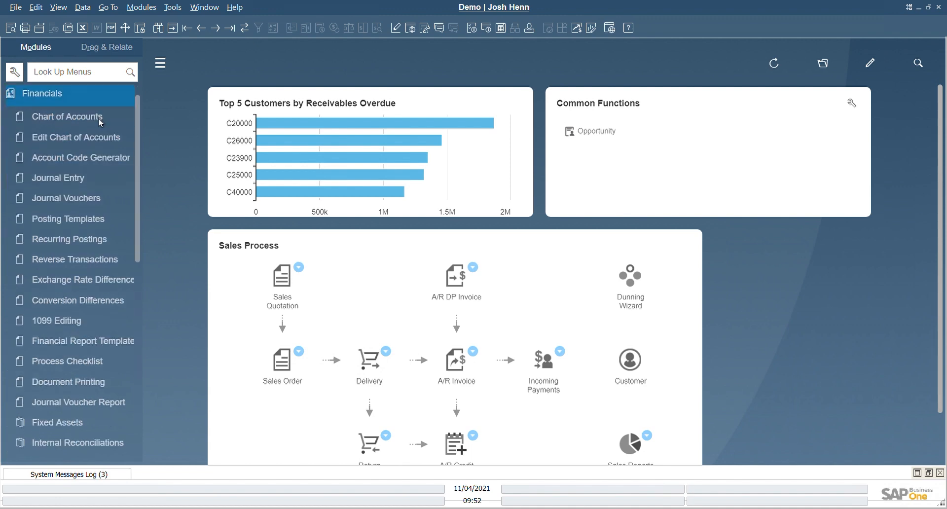
left_click(67, 179)
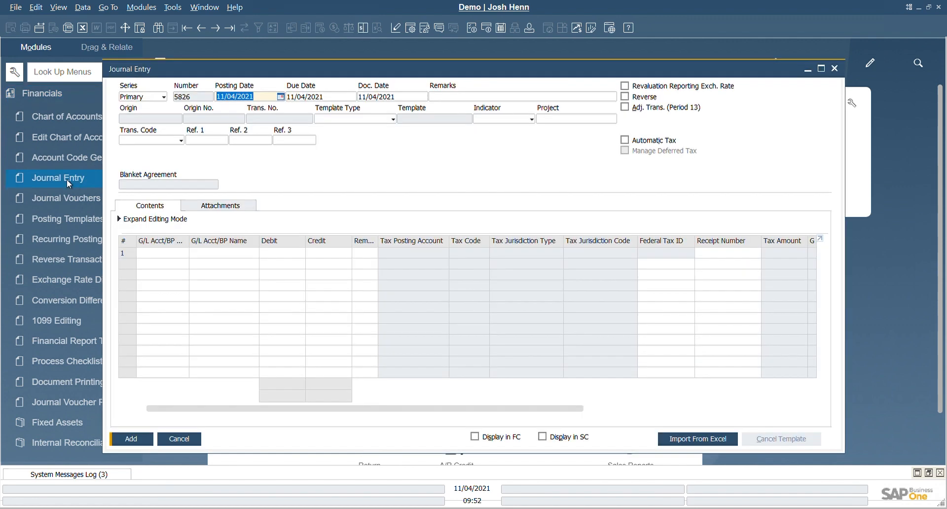
left_click(157, 28)
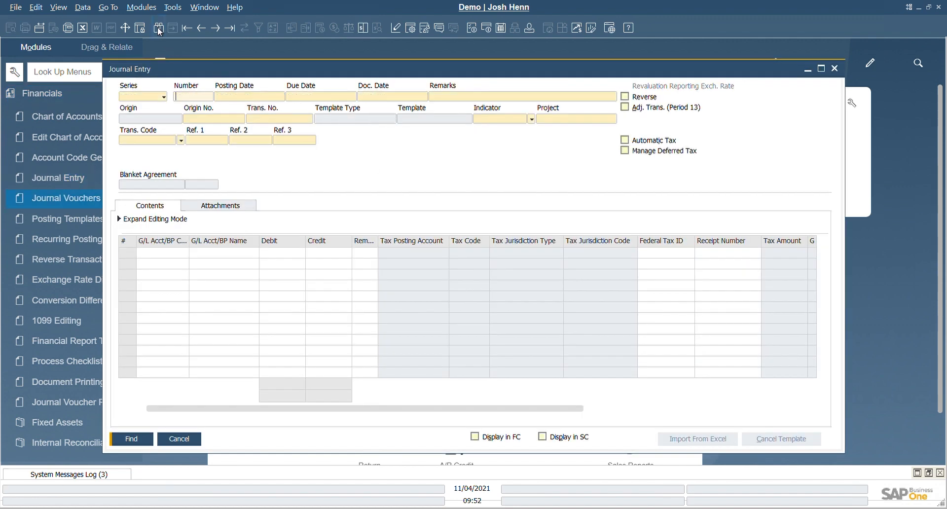
left_click(319, 96)
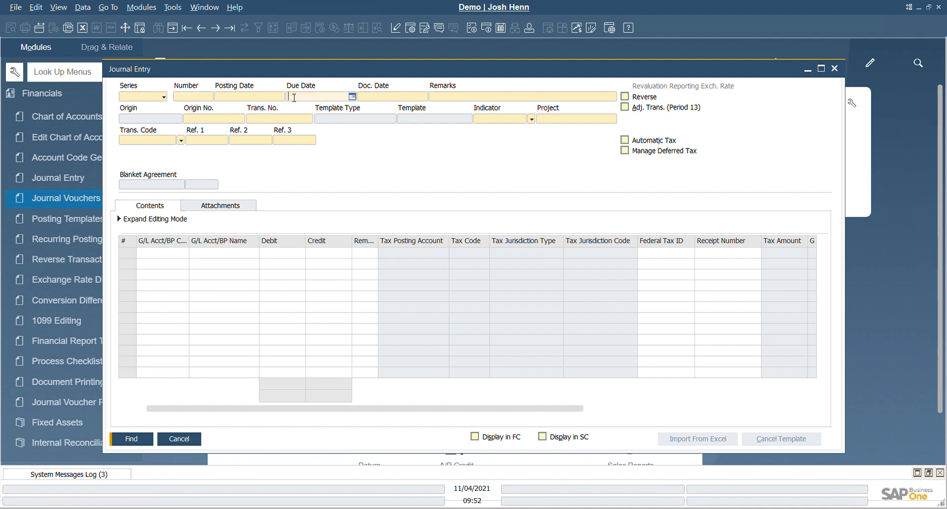
type("12/31/20")
key("Tab")
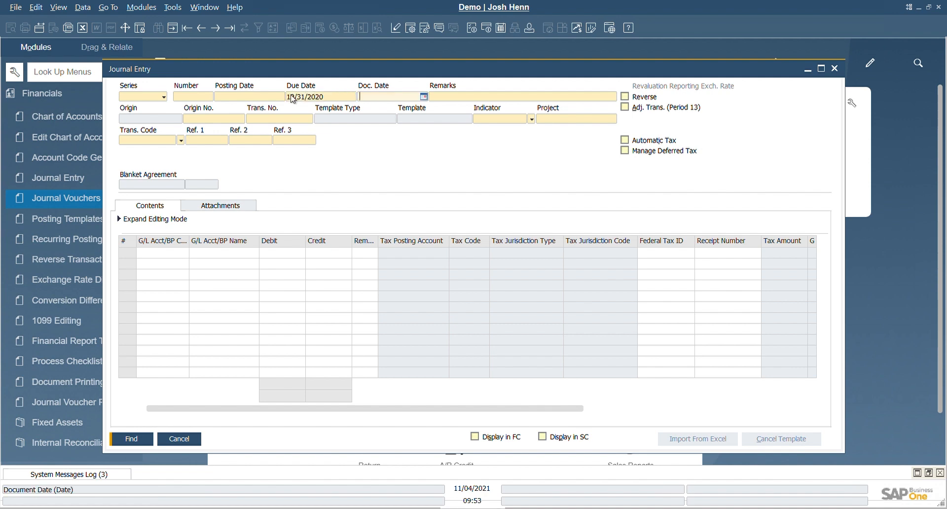
left_click(136, 445)
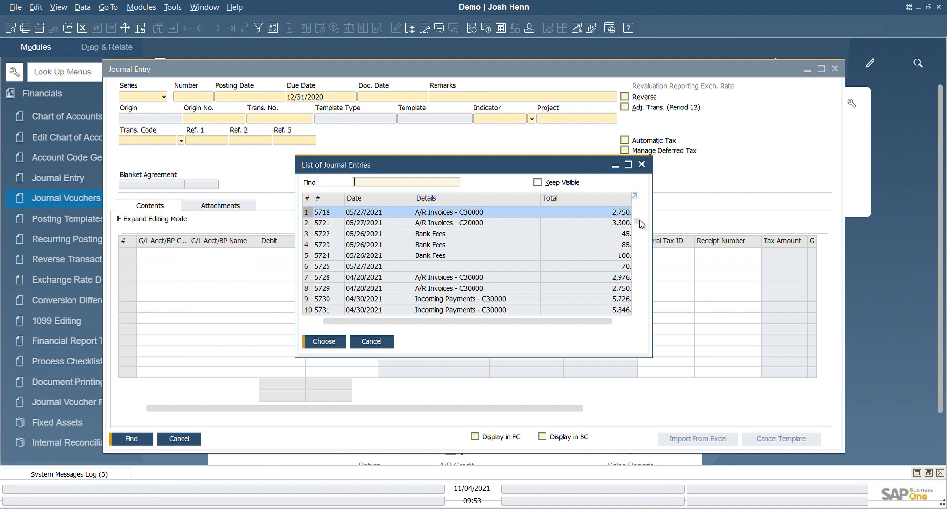
Open the first For Closing Period 171 journal entry dated 12/31/2020 from the list of results.
left_click_drag(636, 221, 636, 302)
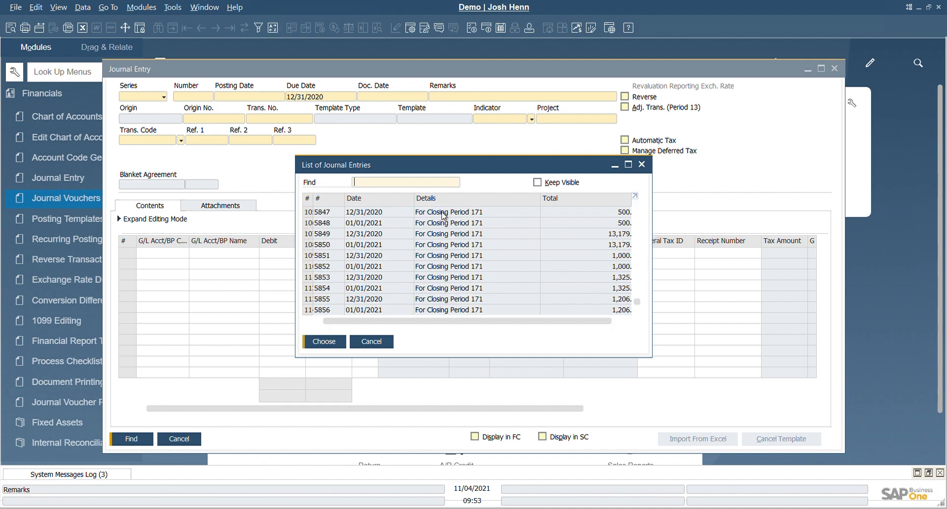
scroll(444, 247, "up", 3)
scroll(444, 248, "up", 2)
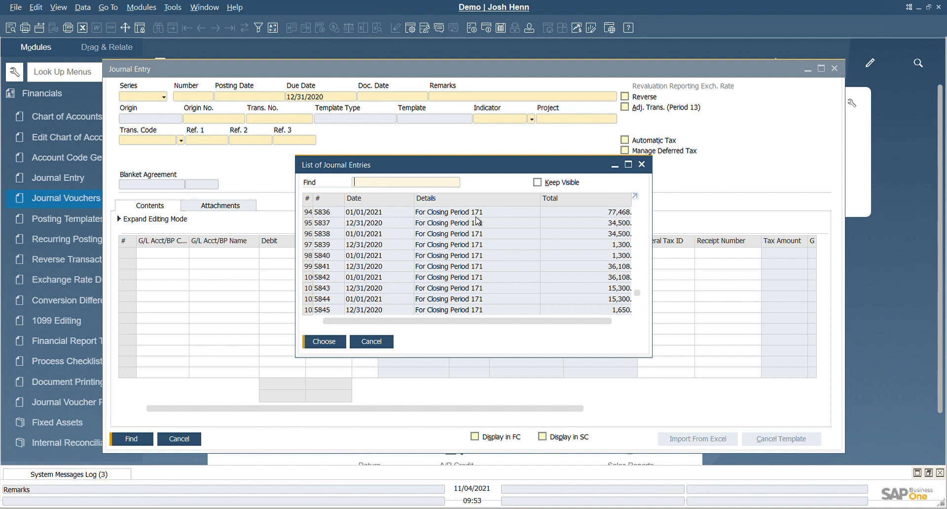
scroll(477, 222, "up", 2)
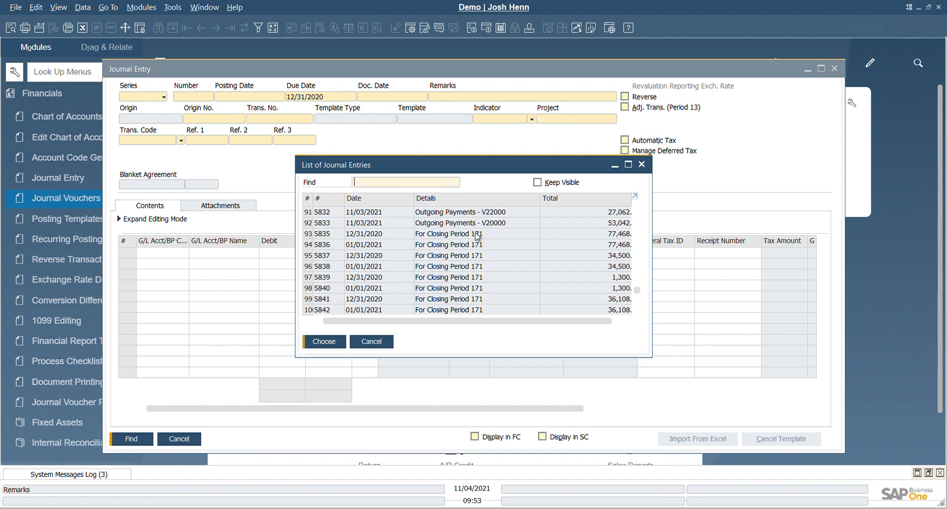
left_click(453, 238)
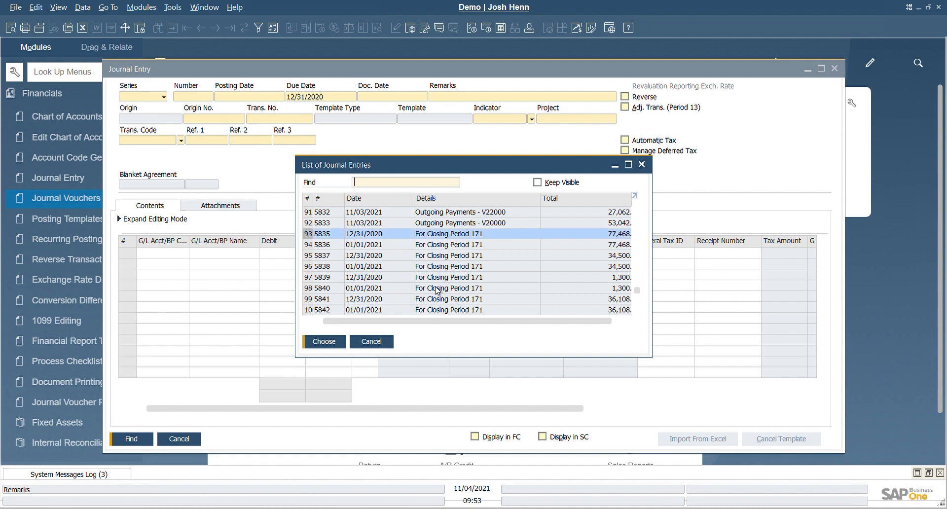
left_click(340, 344)
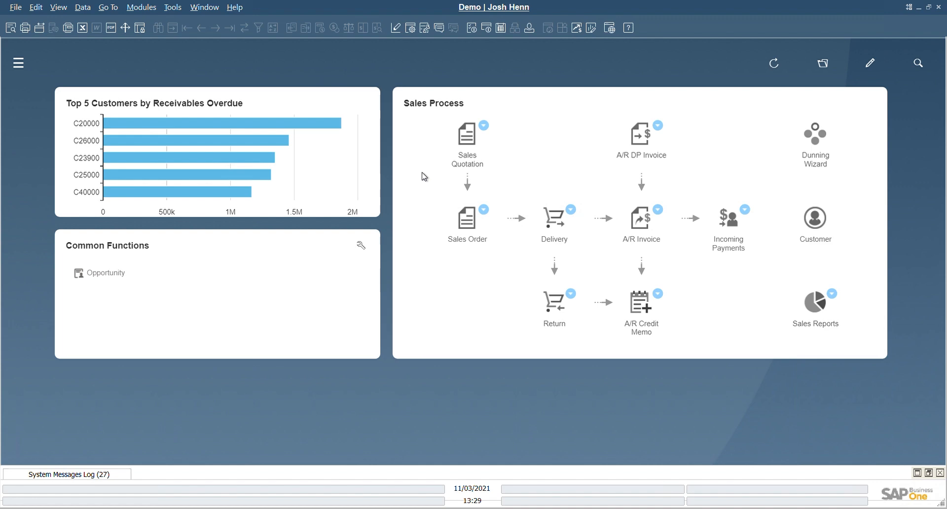
Open the Posting Periods list from the system initialization settings.
left_click(20, 62)
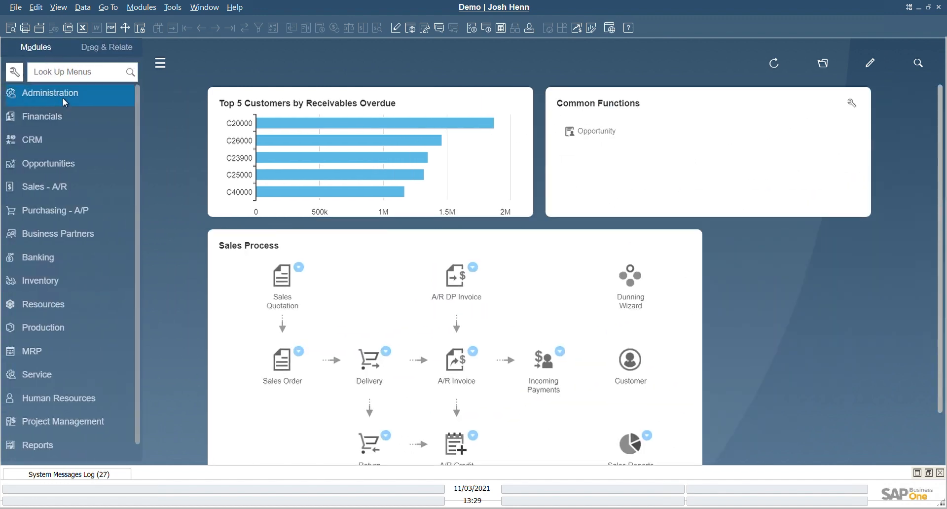
left_click(63, 98)
left_click(87, 176)
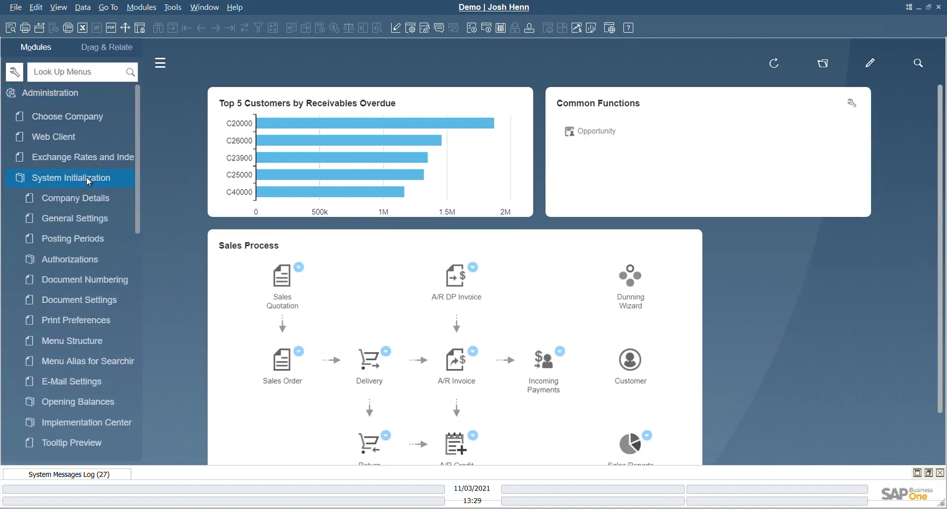
left_click(81, 240)
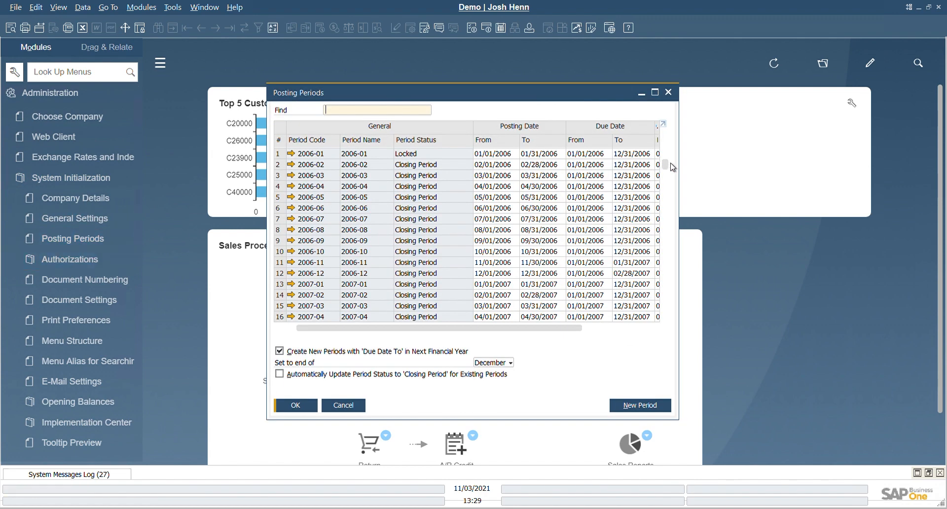
Change the status of posting period 2020-01 to Locked, save it and close its details.
left_click_drag(664, 164, 667, 349)
scroll(429, 239, "up", 3)
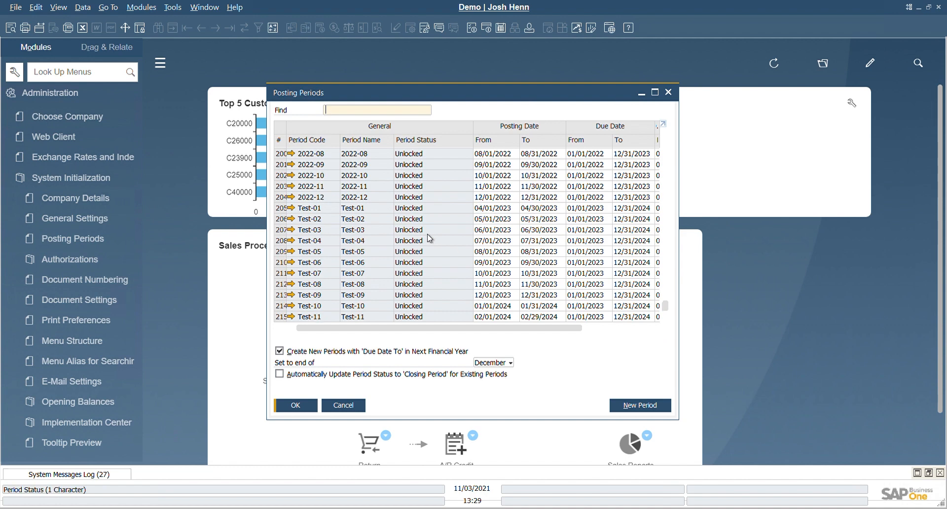
scroll(429, 237, "up", 6)
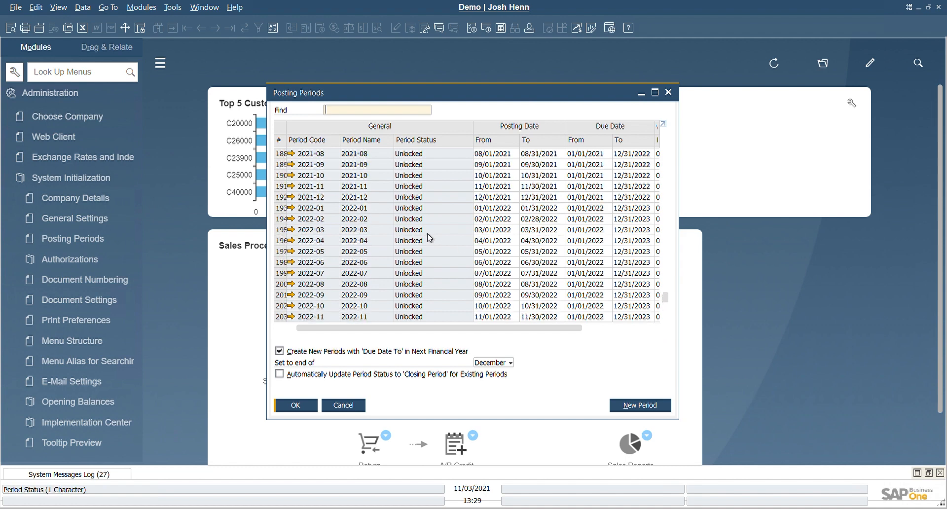
scroll(428, 237, "up", 5)
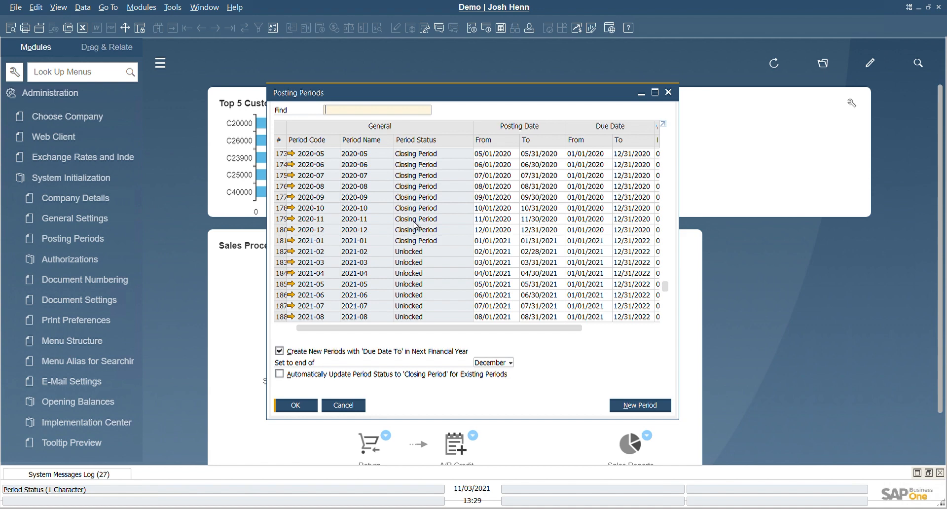
scroll(414, 217, "up", 2)
scroll(401, 199, "up", 1)
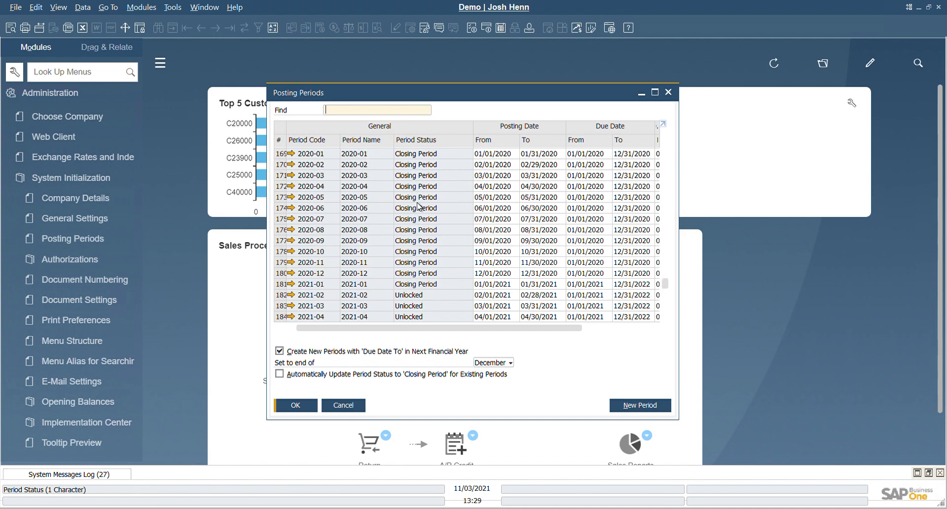
left_click(291, 158)
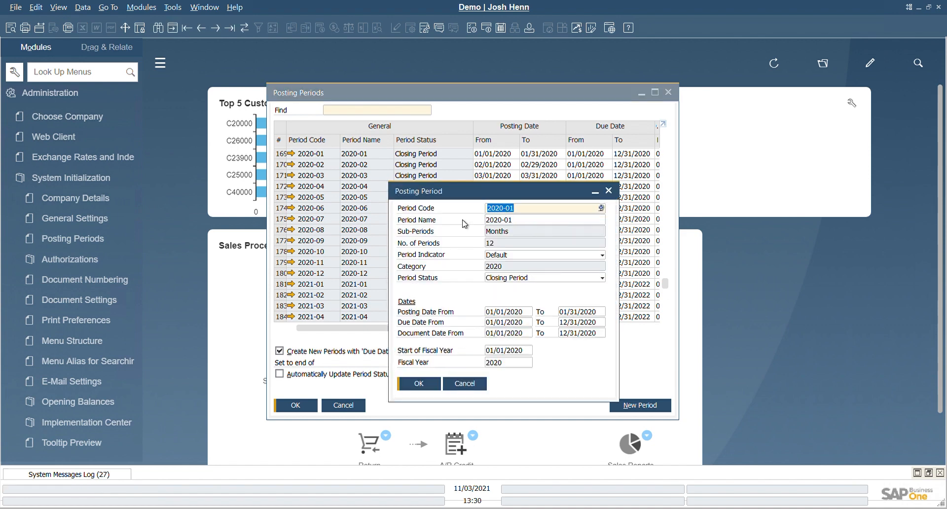
left_click(522, 279)
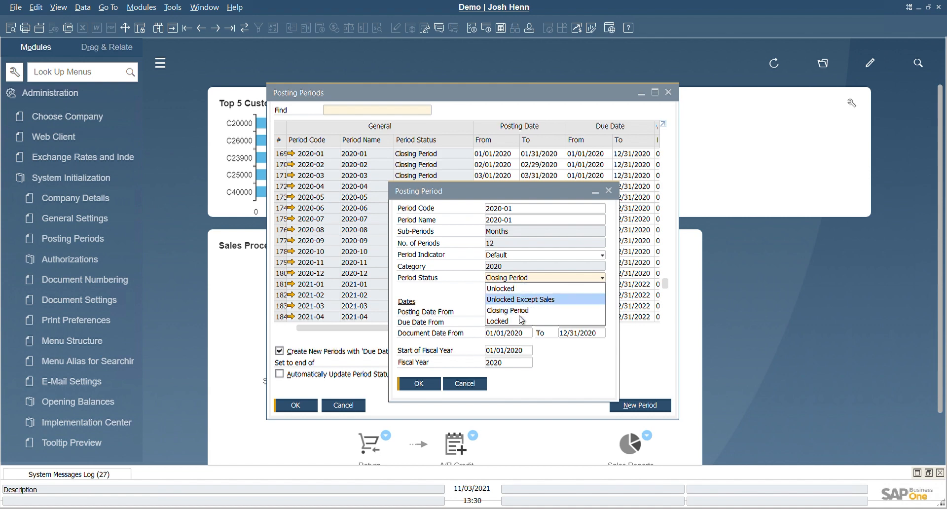
left_click(508, 321)
left_click(430, 387)
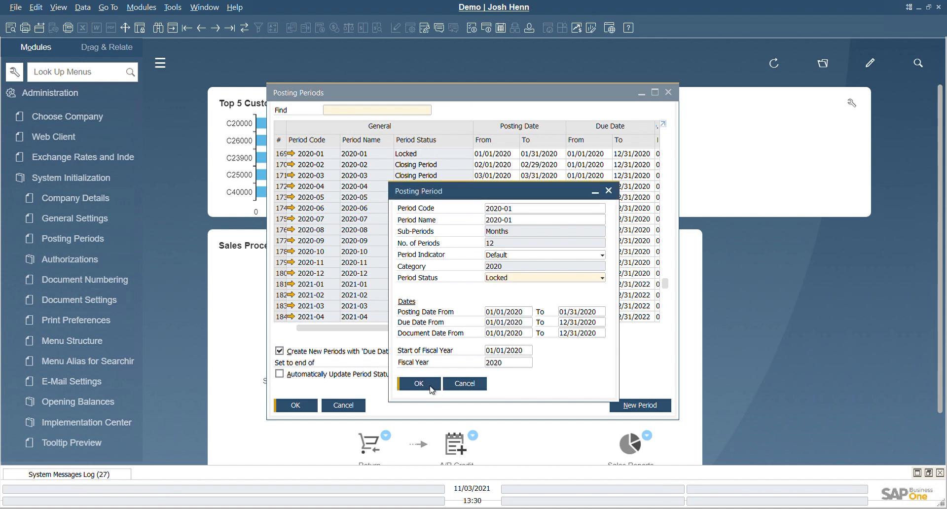
left_click(428, 390)
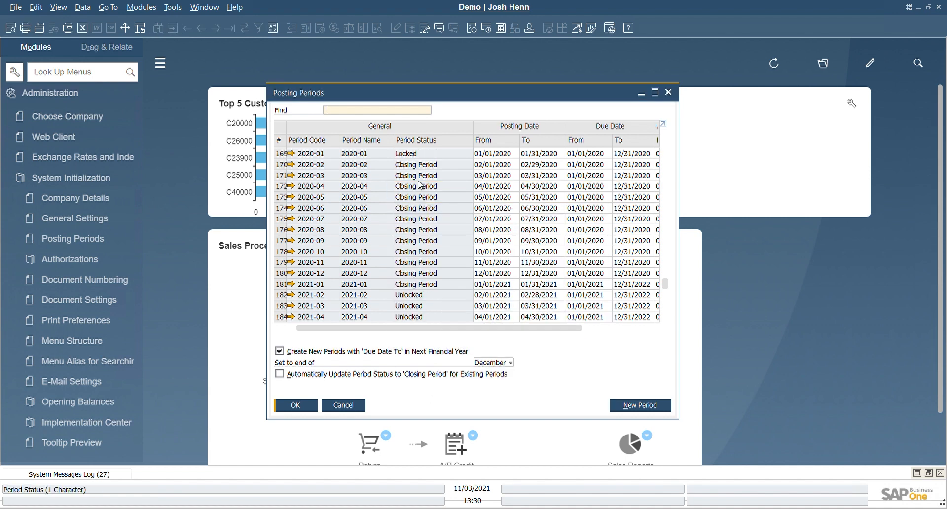